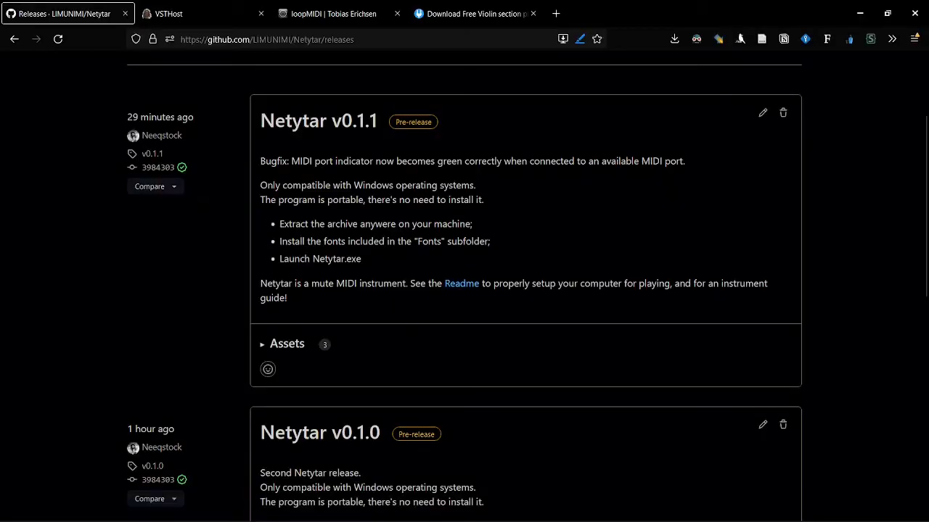
Review the Netytar v0.1.1 release notes and expand the release's list of downloadable assets
{"action": "scroll", "coordinate": [464, 290], "scroll_direction": "up", "scroll_amount": 3}
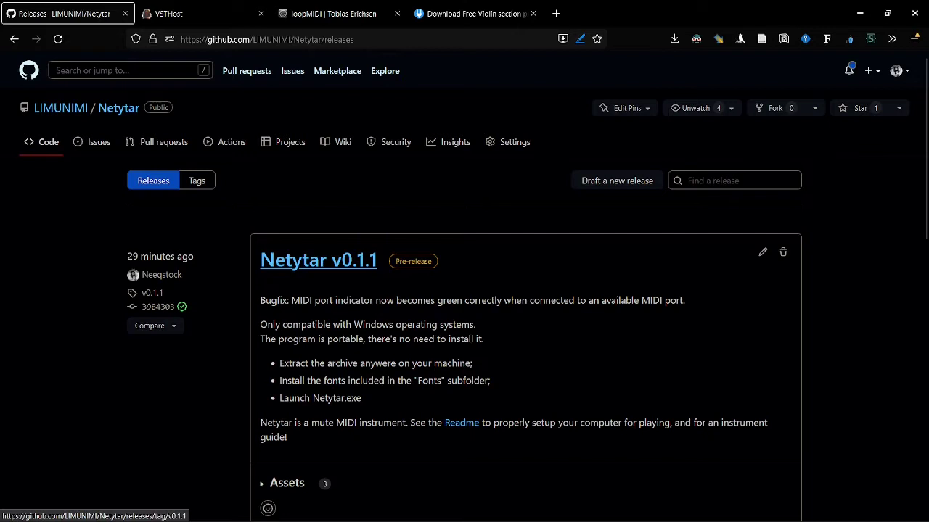
{"action": "scroll", "coordinate": [465, 290], "scroll_direction": "down", "scroll_amount": 3}
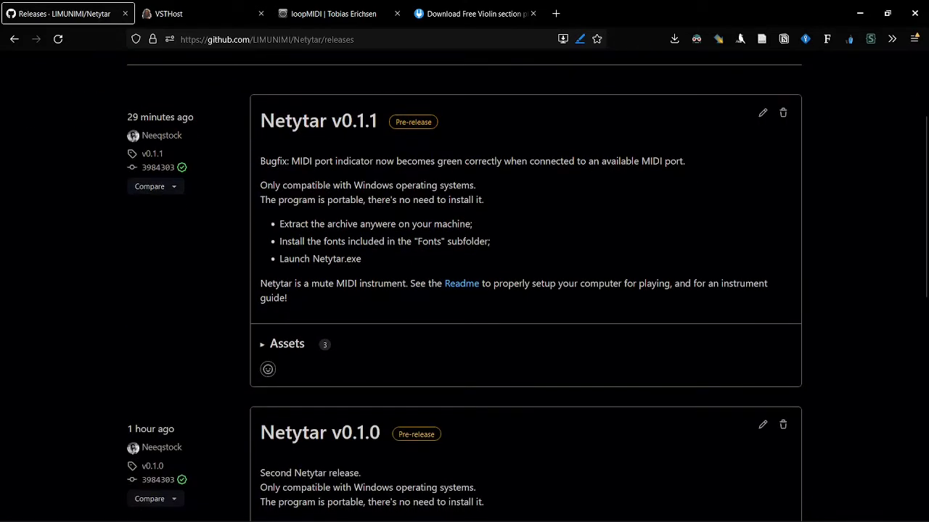
{"action": "left_click", "coordinate": [287, 344]}
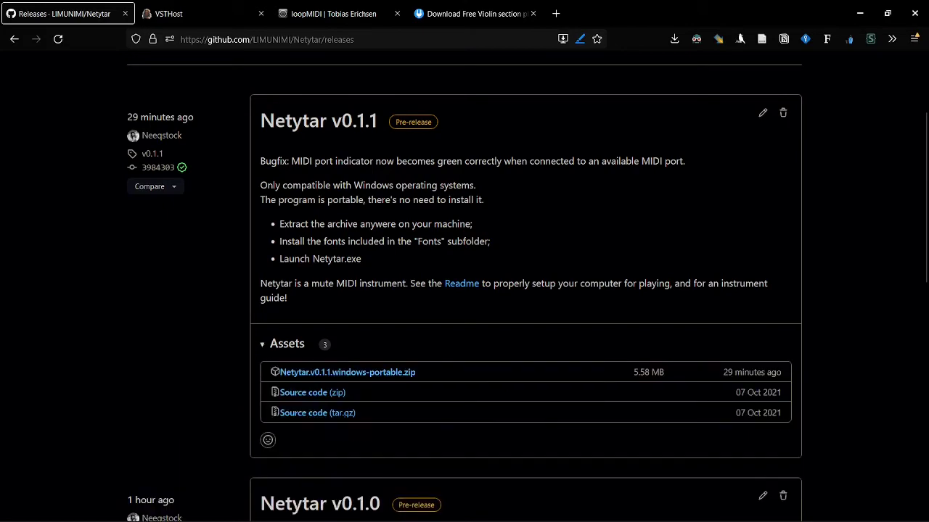
{"action": "scroll", "coordinate": [319, 261], "scroll_direction": "up", "scroll_amount": 3}
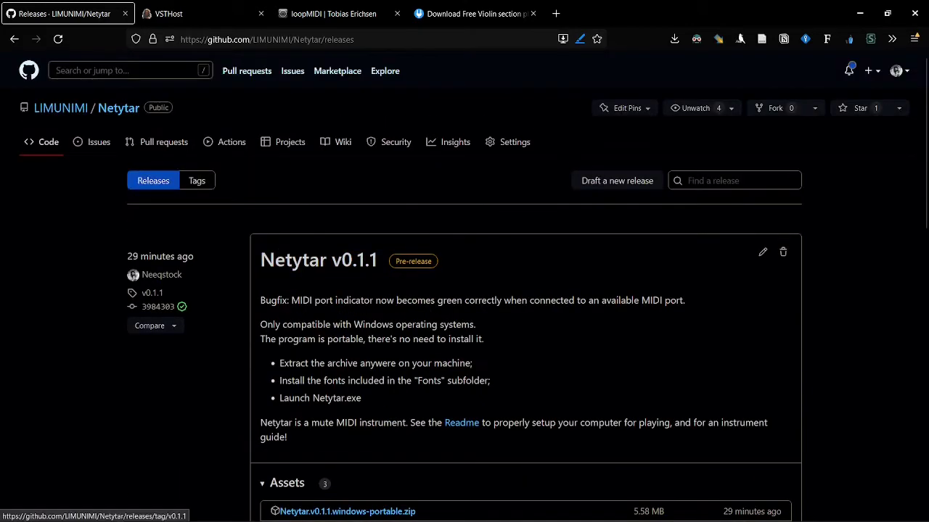
{"action": "scroll", "coordinate": [465, 290], "scroll_direction": "down", "scroll_amount": 3}
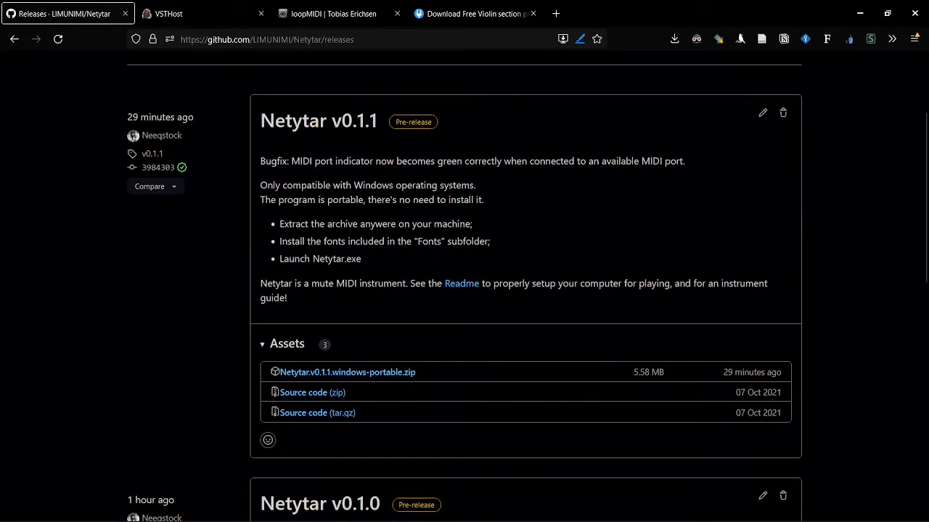
{"action": "scroll", "coordinate": [348, 302], "scroll_direction": "down", "scroll_amount": 2}
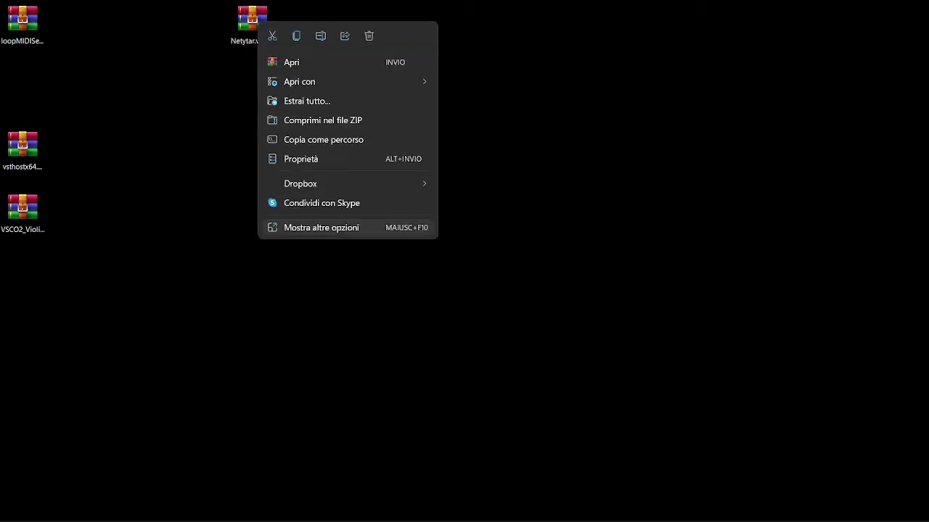
Extract the Netytar v0.1.1 archive onto the desktop and open the resulting Netytar folder
{"action": "left_click", "coordinate": [319, 227]}
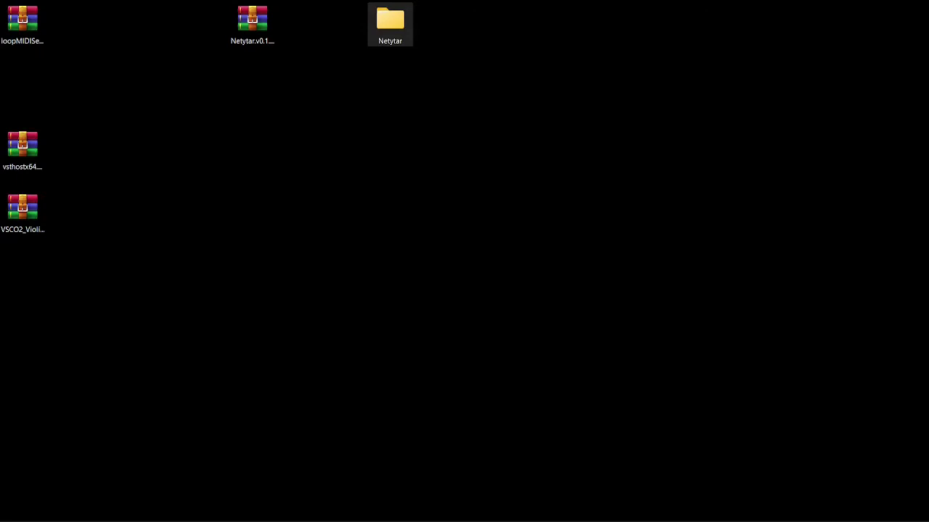
{"action": "double_click", "coordinate": [389, 24]}
{"action": "left_click", "coordinate": [301, 40]}
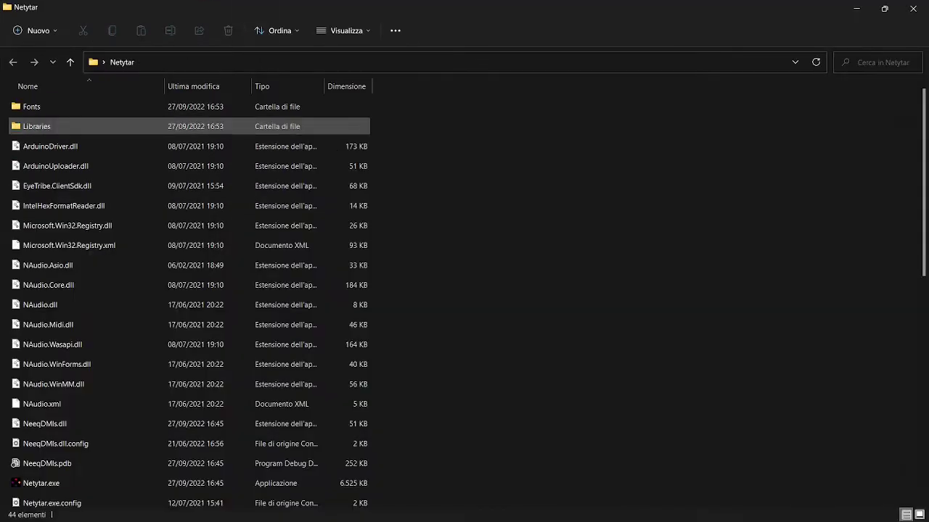
Install all five font files from the Netytar Fonts subfolder for all users
{"action": "double_click", "coordinate": [31, 106]}
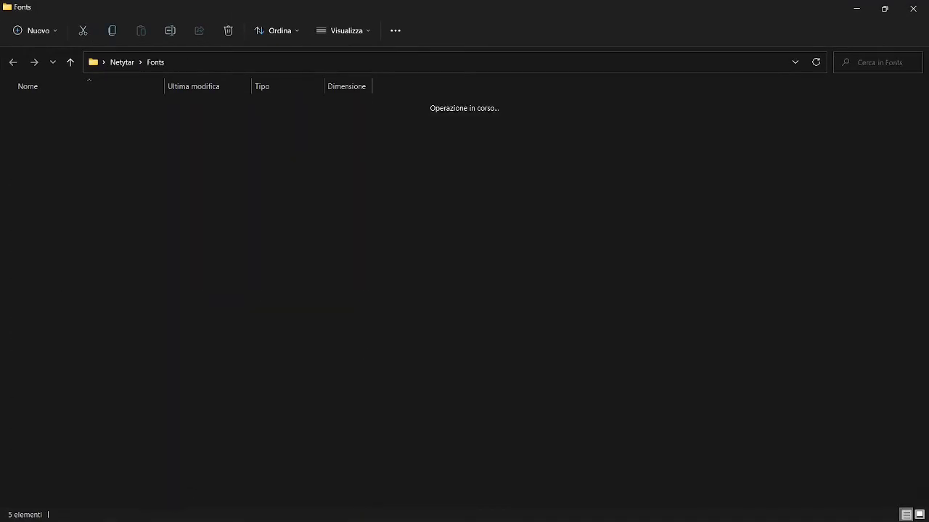
{"action": "left_click_drag", "start_coordinate": [217, 348], "coordinate": [2, 96]}
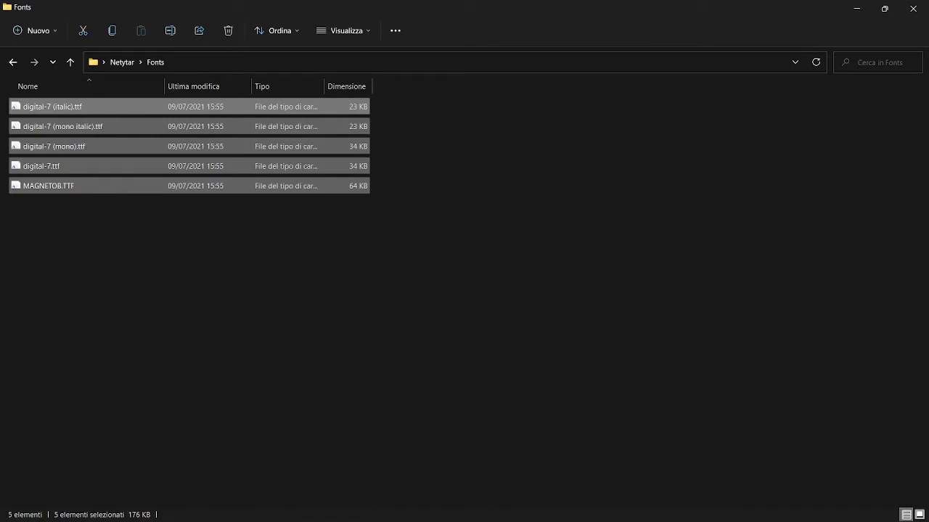
{"action": "right_click", "coordinate": [64, 108]}
{"action": "left_click", "coordinate": [125, 258]}
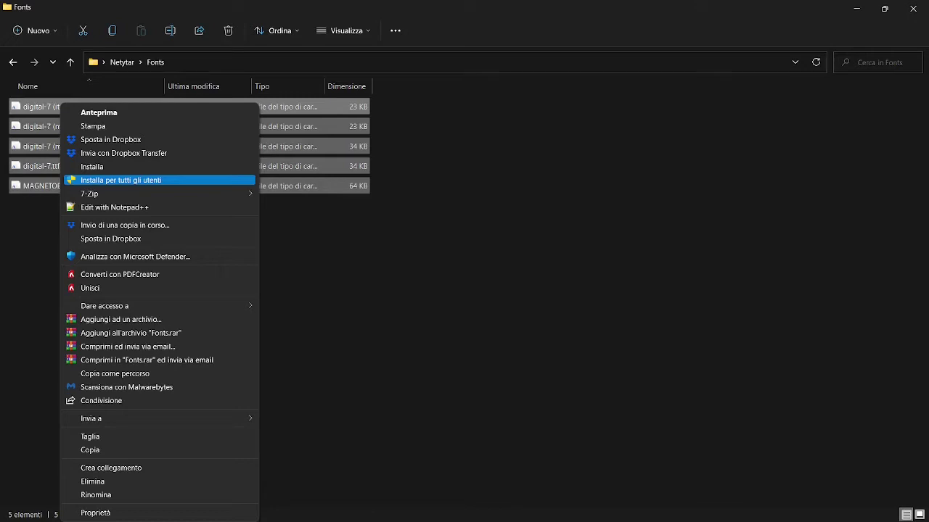
{"action": "left_click", "coordinate": [120, 180]}
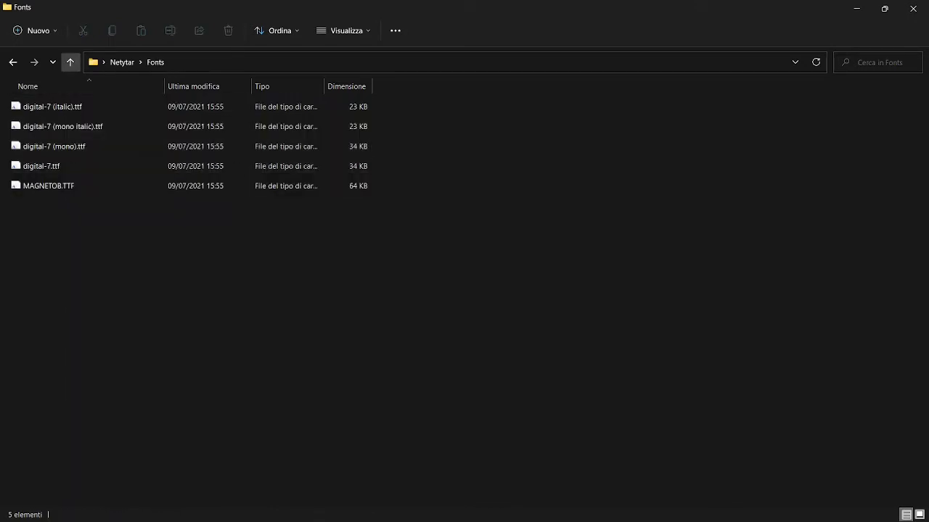
Launch Netytar.exe from the main Netytar folder and start the instrument
{"action": "left_click", "coordinate": [70, 61]}
{"action": "scroll", "coordinate": [188, 280], "scroll_direction": "down", "scroll_amount": 4}
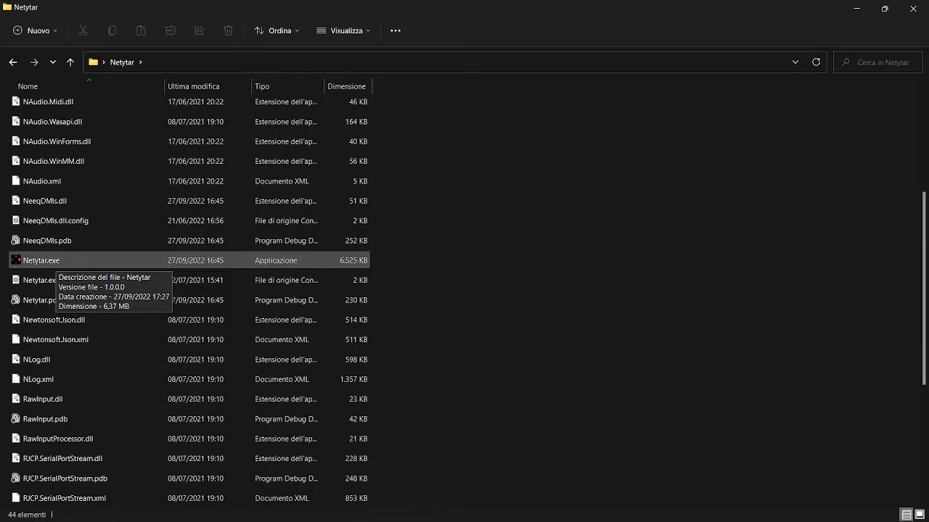
{"action": "double_click", "coordinate": [44, 261]}
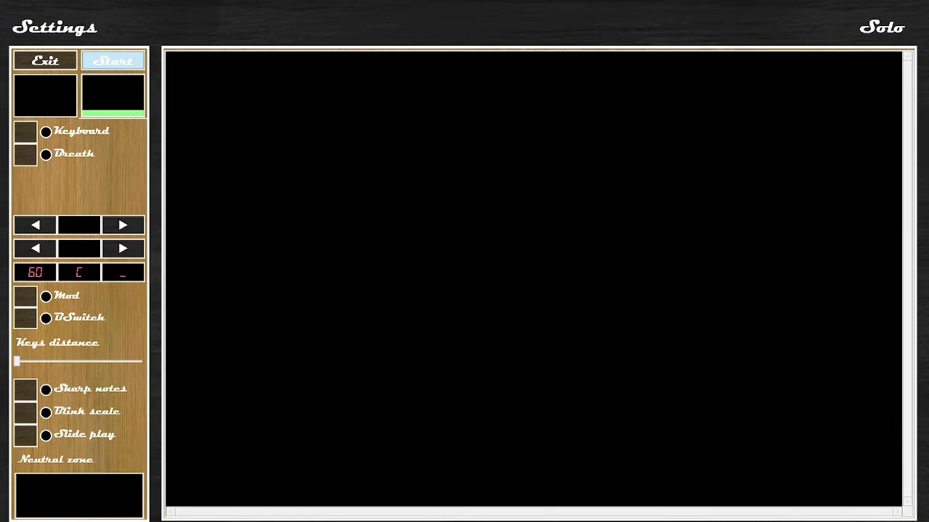
{"action": "left_click", "coordinate": [113, 60]}
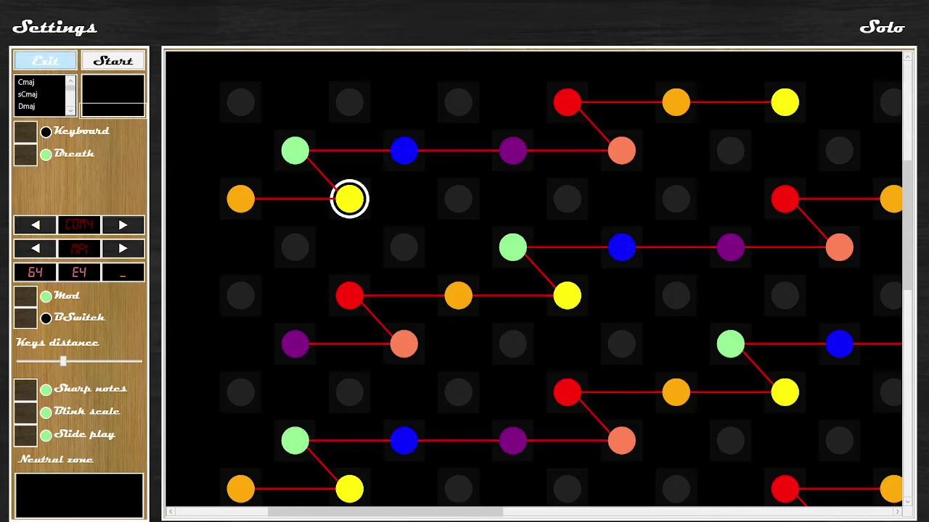
Exit Netytar and close its folder window
{"action": "left_click", "coordinate": [45, 61]}
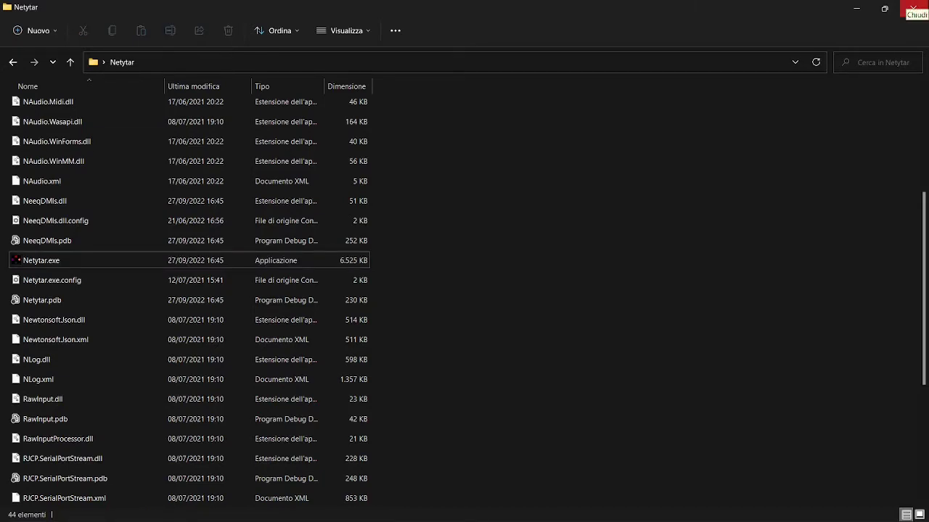
{"action": "left_click", "coordinate": [913, 9]}
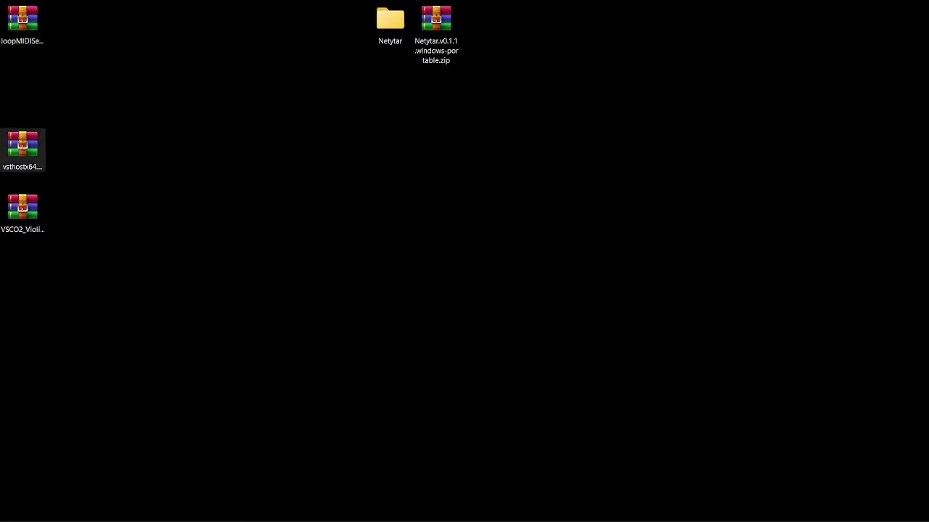
Stack the vsthostx64 and VSCO2 Violin archives directly beneath the loopMIDI archive on the desktop
{"action": "left_click_drag", "start_coordinate": [23, 149], "coordinate": [23, 86]}
{"action": "left_click", "coordinate": [22, 210]}
{"action": "left_click_drag", "start_coordinate": [22, 210], "coordinate": [23, 145]}
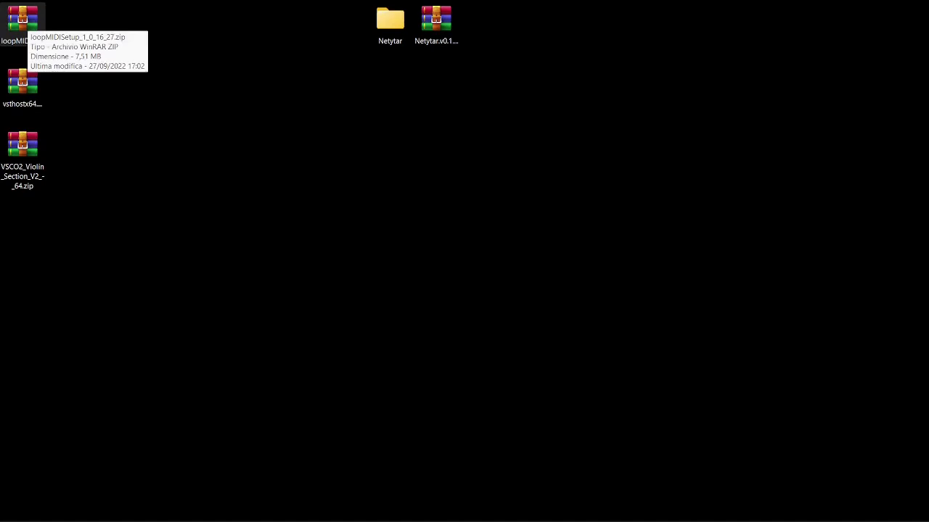
{"action": "left_click", "coordinate": [23, 22]}
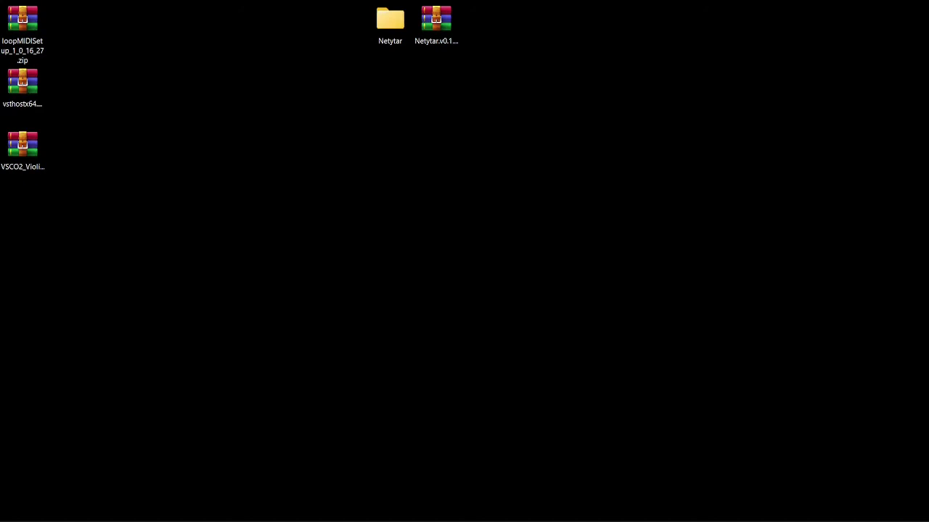
Switch to Firefox to view the loopMIDI download page, and return to the desktop
{"action": "left_click", "coordinate": [47, 507]}
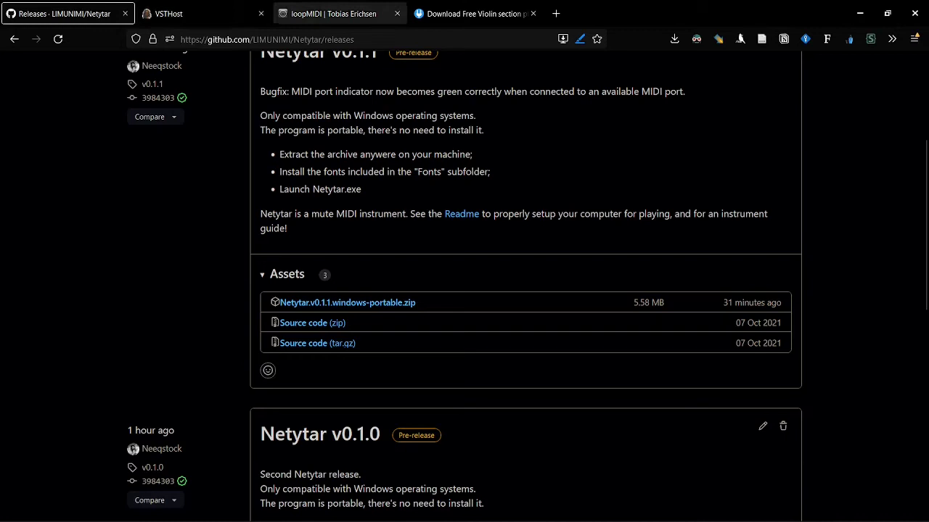
{"action": "left_click", "coordinate": [333, 13]}
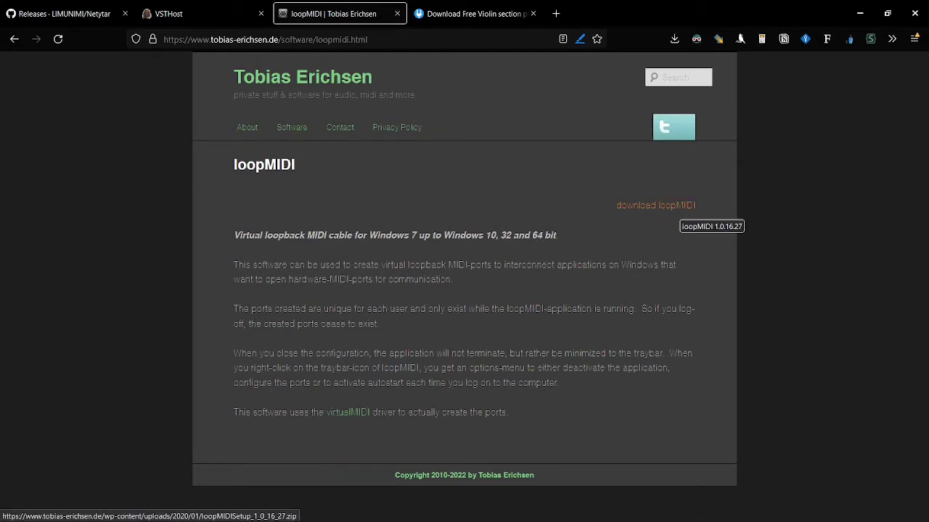
{"action": "left_click", "coordinate": [859, 13]}
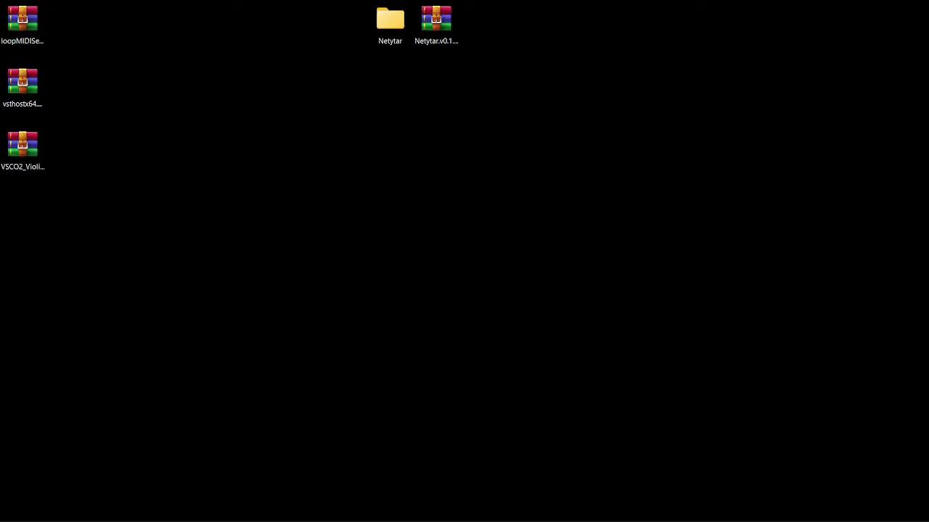
Move loopMIDISetup_1_0_16_27.zip near the Netytar archive, extract it onto the desktop, and set the extracted installer apart from the remaining archives
{"action": "left_click_drag", "start_coordinate": [22, 20], "coordinate": [527, 22]}
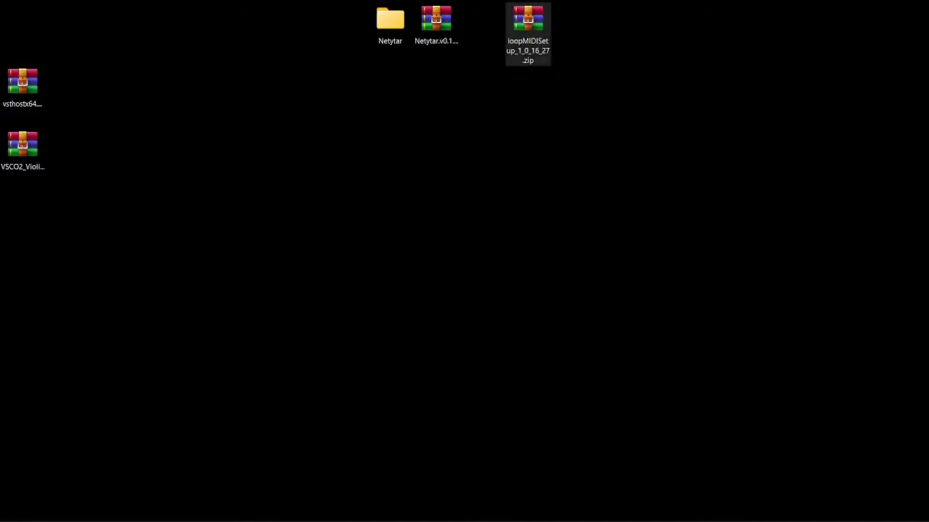
{"action": "right_click", "coordinate": [534, 20]}
{"action": "left_click", "coordinate": [588, 223]}
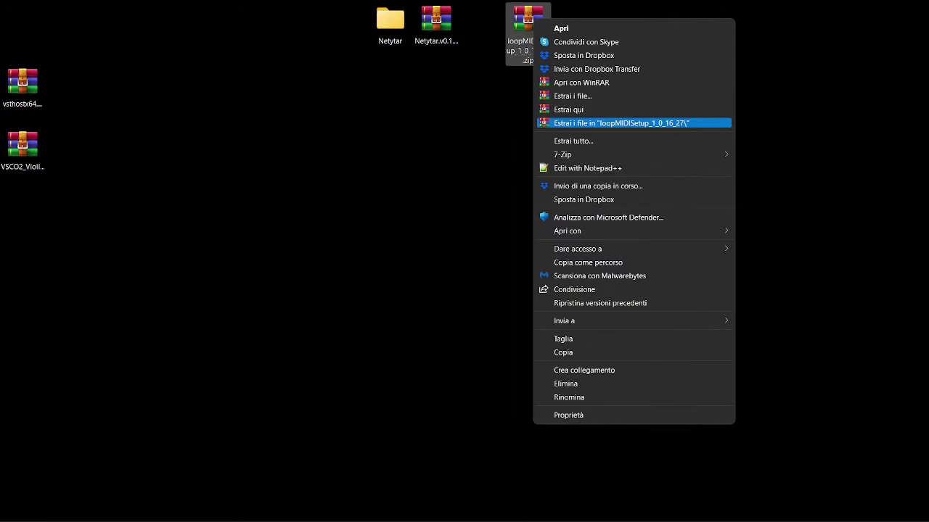
{"action": "left_click", "coordinate": [568, 110]}
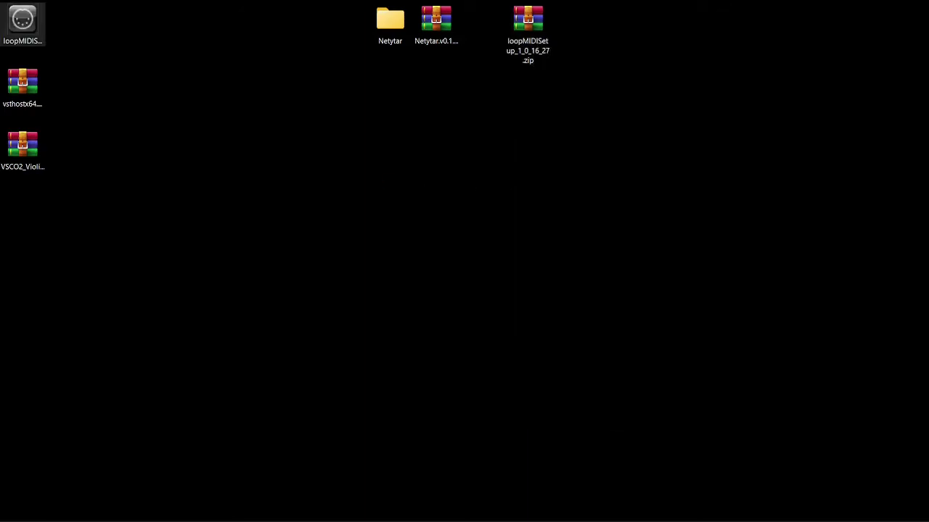
{"action": "left_click_drag", "start_coordinate": [23, 22], "coordinate": [161, 86]}
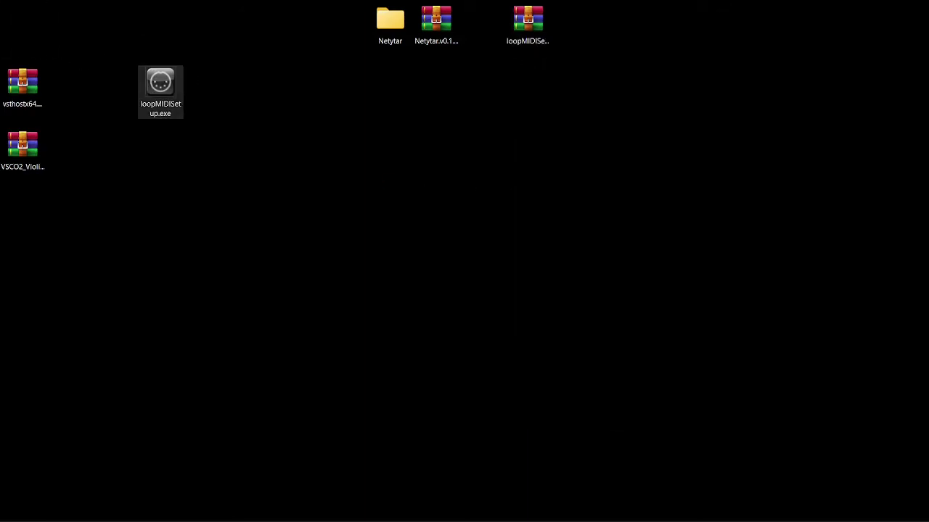
Run loopMIDISetup.exe, close its setup window, and delete the installer from the desktop
{"action": "double_click", "coordinate": [160, 86]}
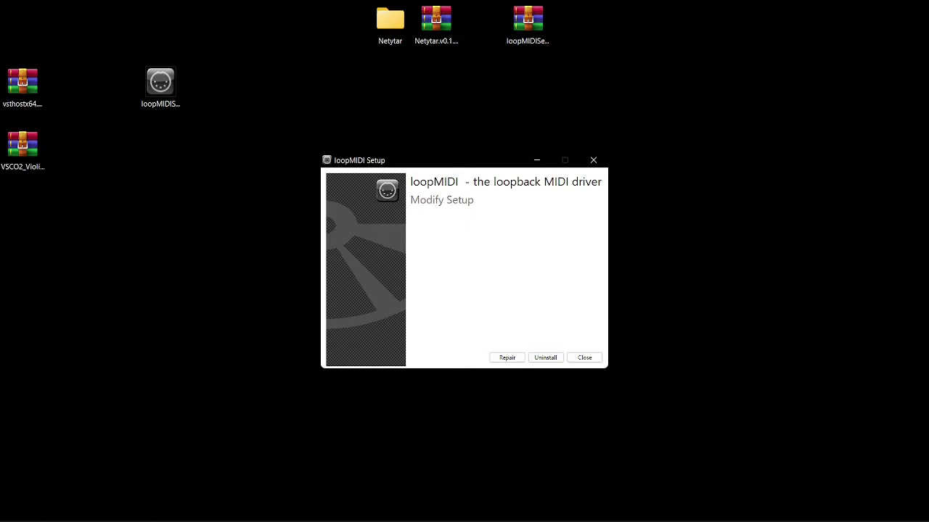
{"action": "left_click", "coordinate": [584, 358]}
{"action": "left_click", "coordinate": [456, 309]}
{"action": "left_click", "coordinate": [455, 309]}
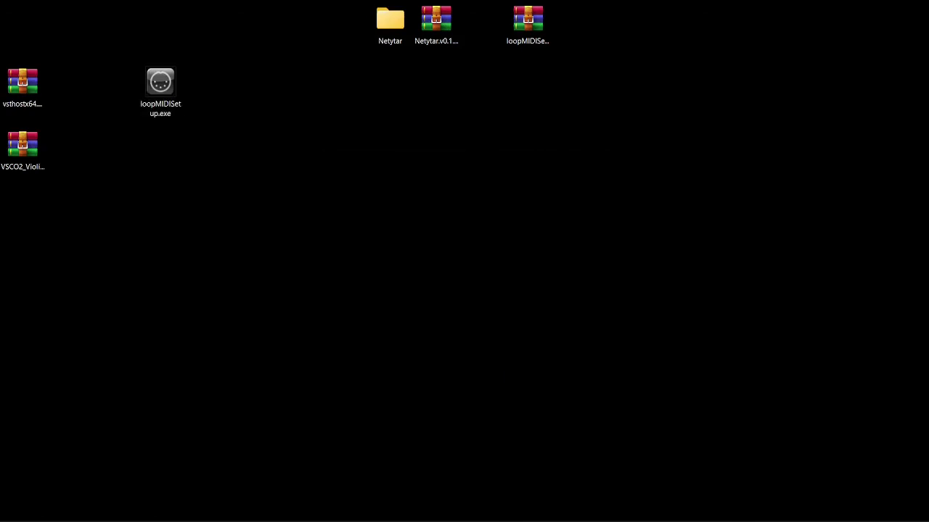
{"action": "key", "text": "Delete"}
Open loopMIDI from the hidden system tray icons, add a virtual port named "loopMIDI Port", and close its window
{"action": "left_click", "coordinate": [759, 508]}
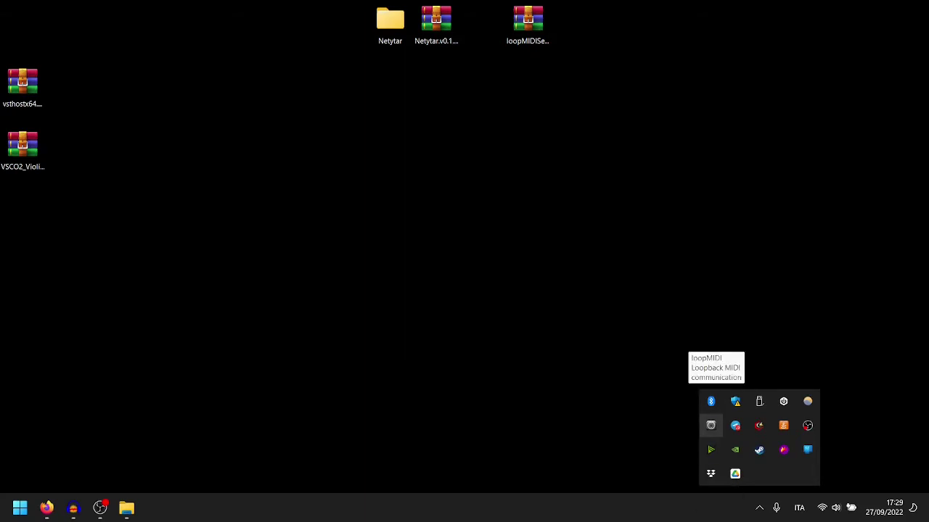
{"action": "left_click", "coordinate": [758, 508]}
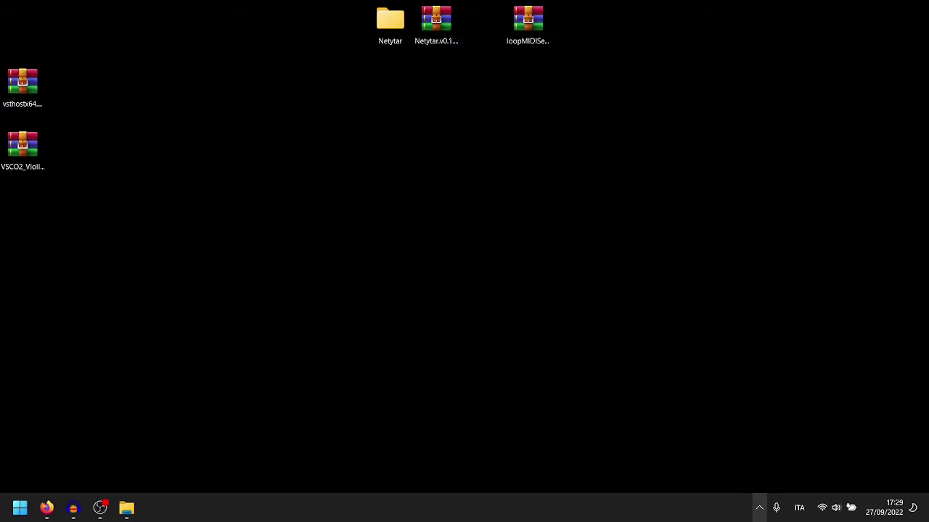
{"action": "left_click", "coordinate": [759, 508]}
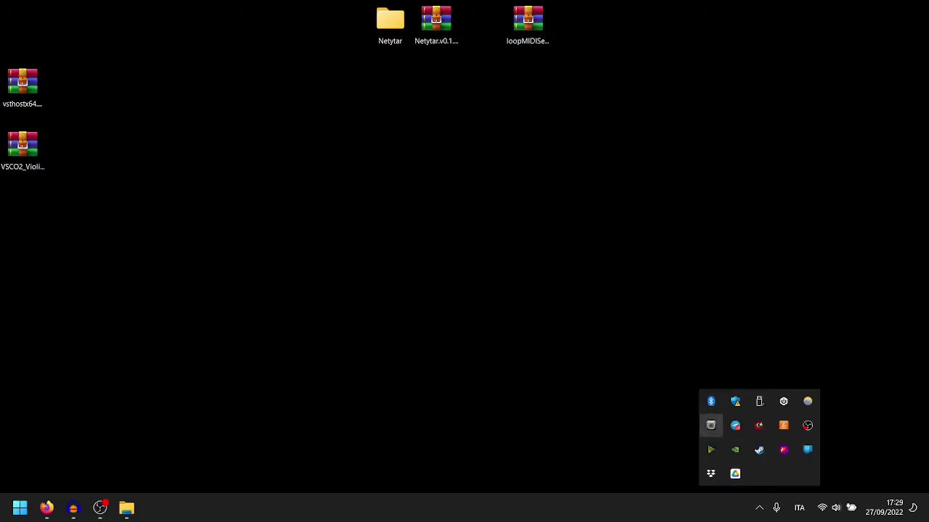
{"action": "left_click", "coordinate": [710, 425]}
{"action": "left_click_drag", "start_coordinate": [558, 122], "coordinate": [513, 109]}
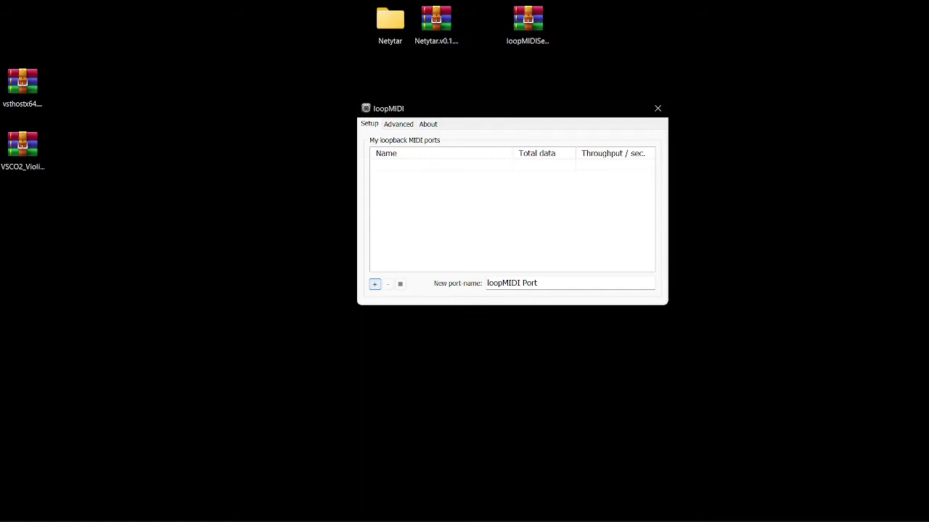
{"action": "left_click", "coordinate": [374, 284]}
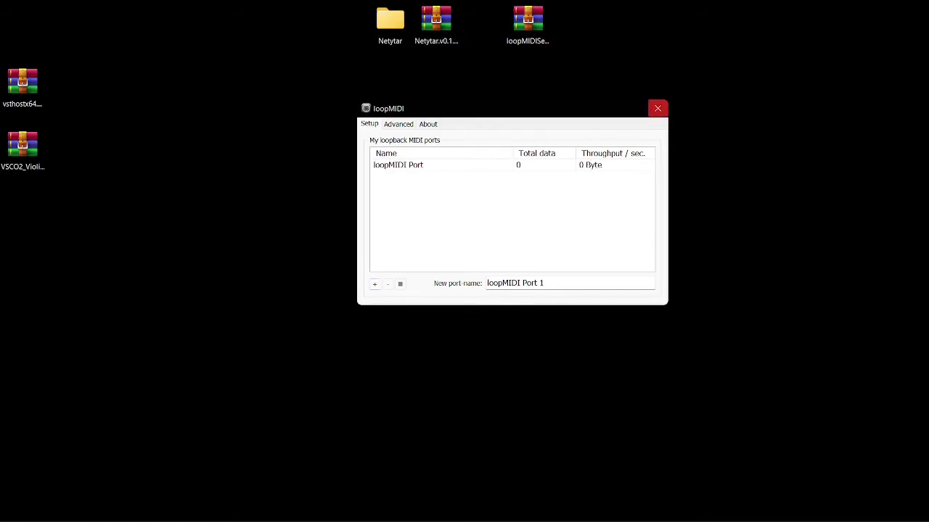
{"action": "left_click", "coordinate": [658, 108]}
Check the hidden system tray icons for loopMIDI
{"action": "left_click", "coordinate": [759, 508]}
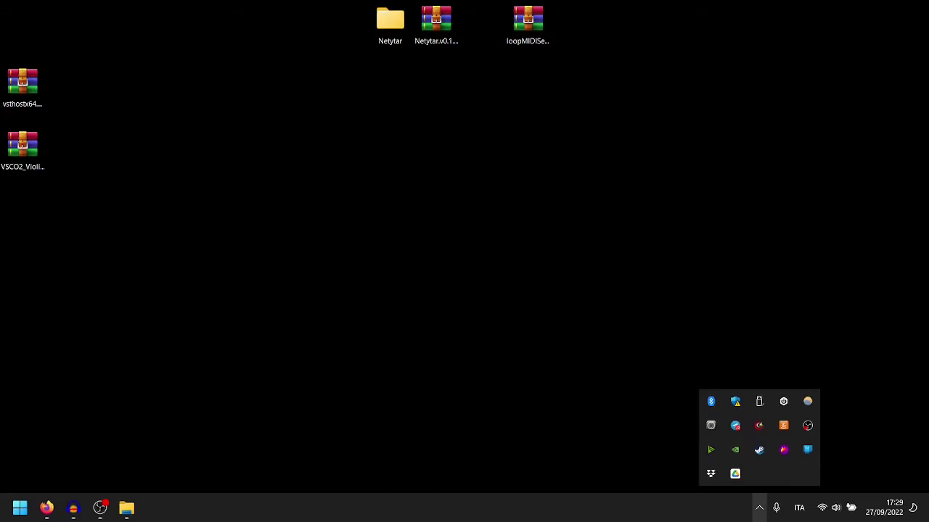
{"action": "left_click", "coordinate": [759, 508]}
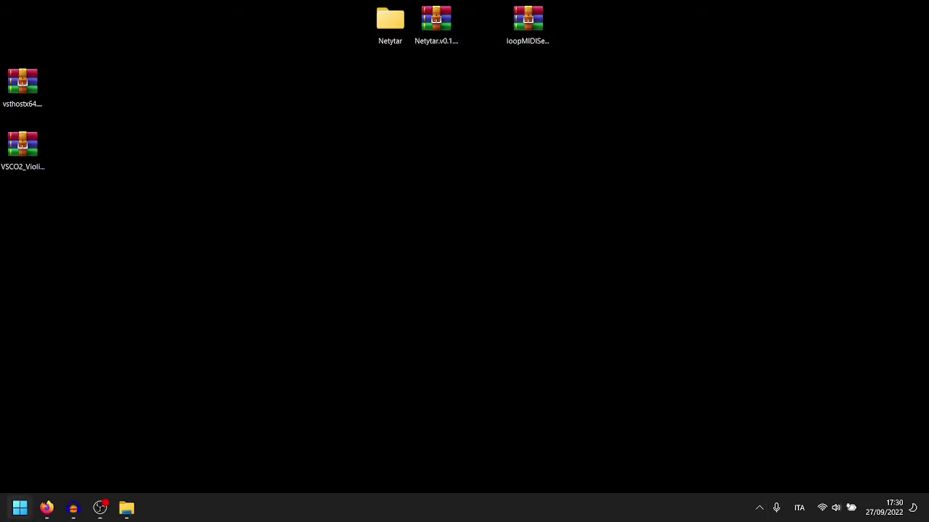
Find the loopMIDI app through the Windows search and launch it
{"action": "left_click", "coordinate": [19, 507]}
{"action": "type", "text": "loopMIDI"}
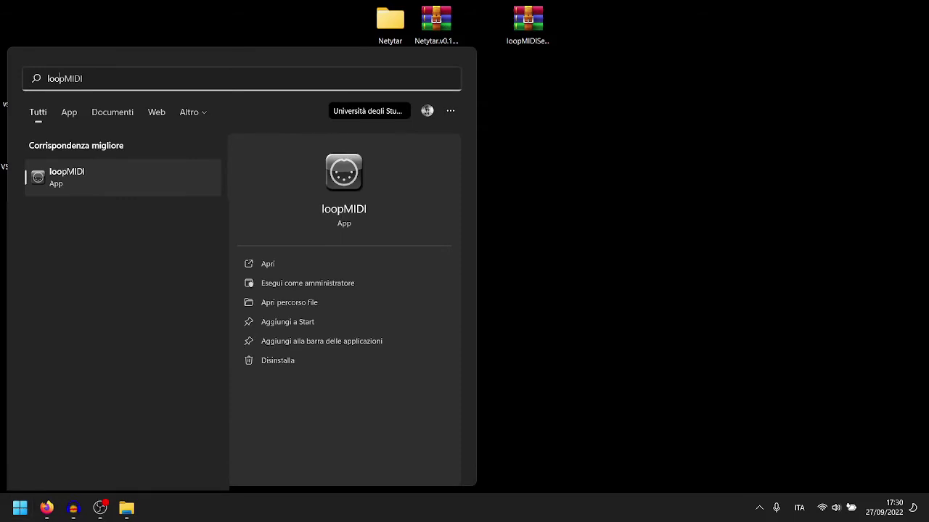
{"action": "key", "text": "Return"}
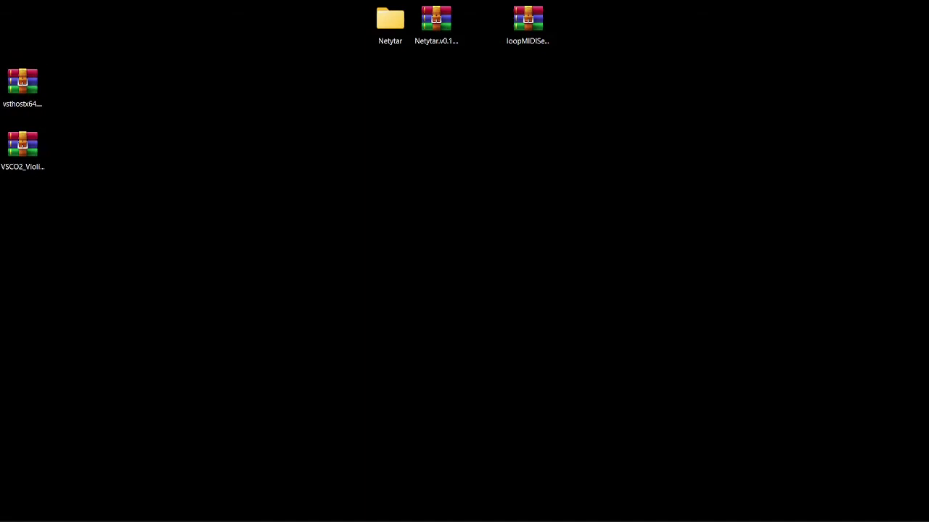
Move vsthostx64.zip and the VSCO2_Violin_Section_V2_-_64.zip archive up into the first two free icon slots of their desktop column
{"action": "left_click_drag", "start_coordinate": [22, 81], "coordinate": [22, 20]}
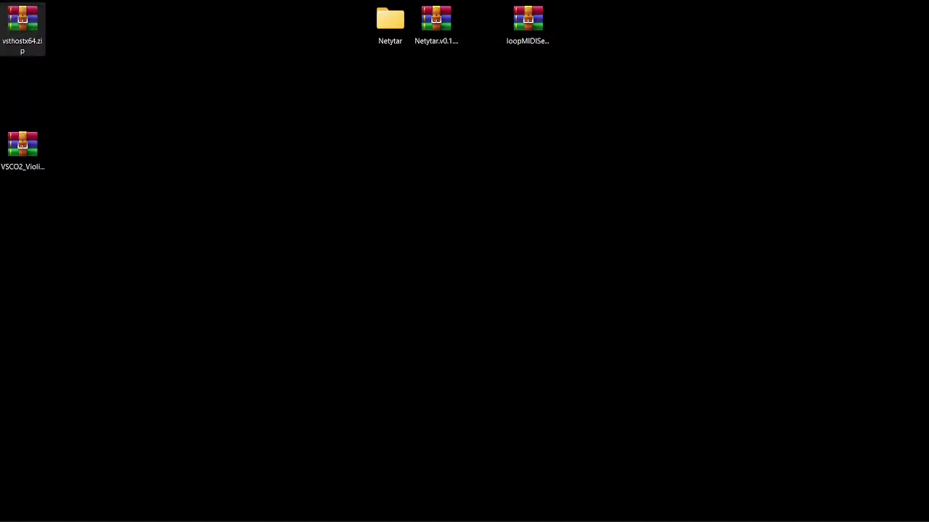
{"action": "left_click_drag", "start_coordinate": [22, 145], "coordinate": [23, 81]}
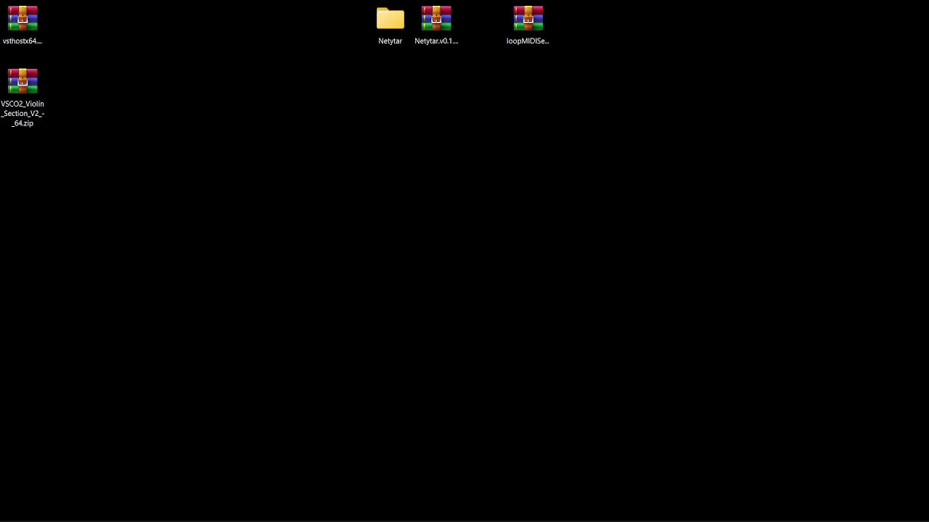
Switch to Firefox and review the VSTHost page from its introduction down to the available downloads
{"action": "left_click", "coordinate": [46, 508]}
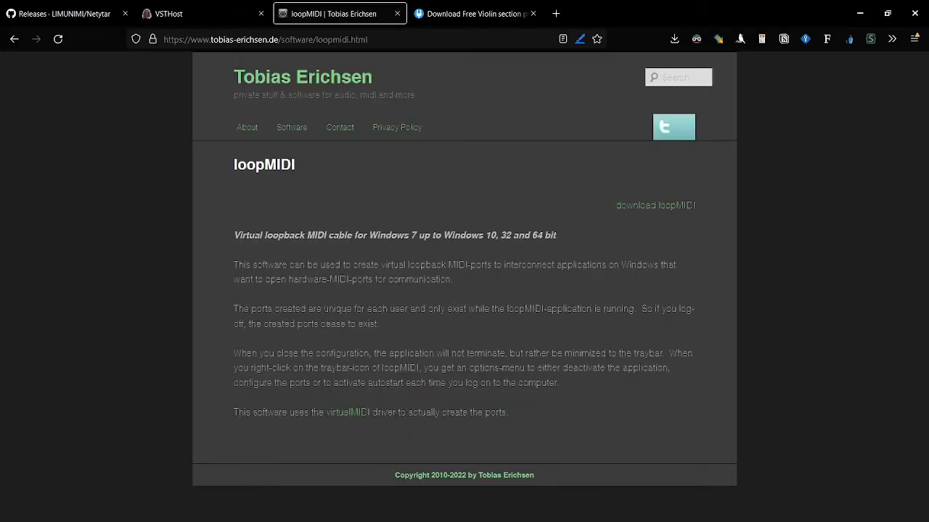
{"action": "left_click", "coordinate": [203, 13]}
{"action": "scroll", "coordinate": [464, 283], "scroll_direction": "up", "scroll_amount": 4}
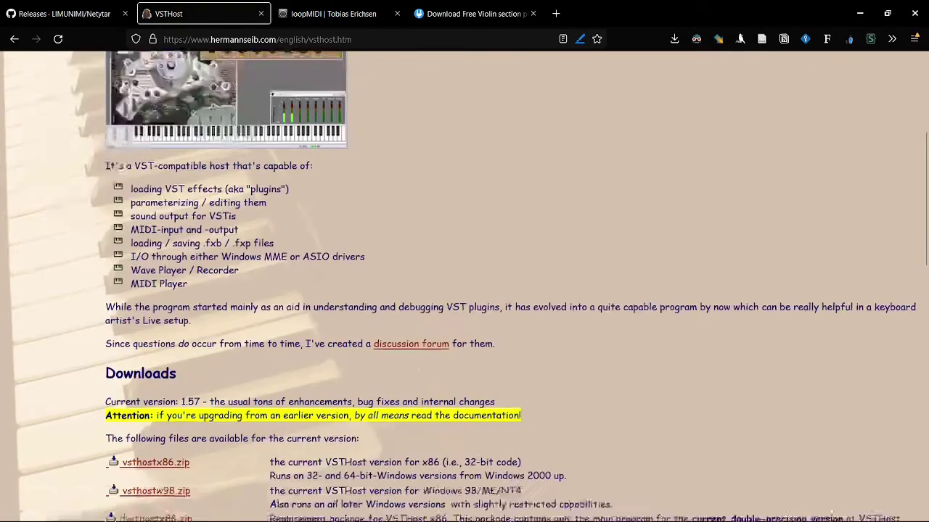
{"action": "scroll", "coordinate": [464, 283], "scroll_direction": "down", "scroll_amount": 2}
{"action": "scroll", "coordinate": [464, 283], "scroll_direction": "up", "scroll_amount": 6}
{"action": "scroll", "coordinate": [464, 283], "scroll_direction": "up", "scroll_amount": 2}
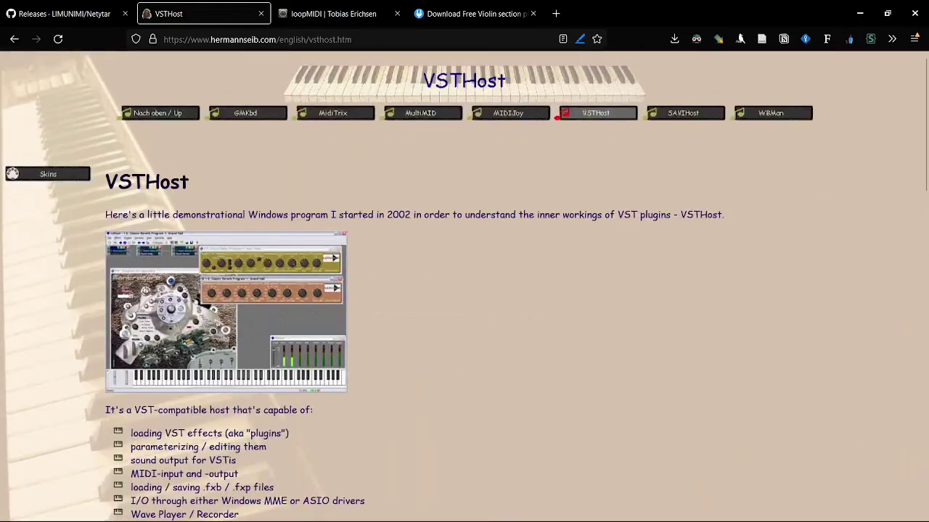
{"action": "scroll", "coordinate": [464, 283], "scroll_direction": "down", "scroll_amount": 15}
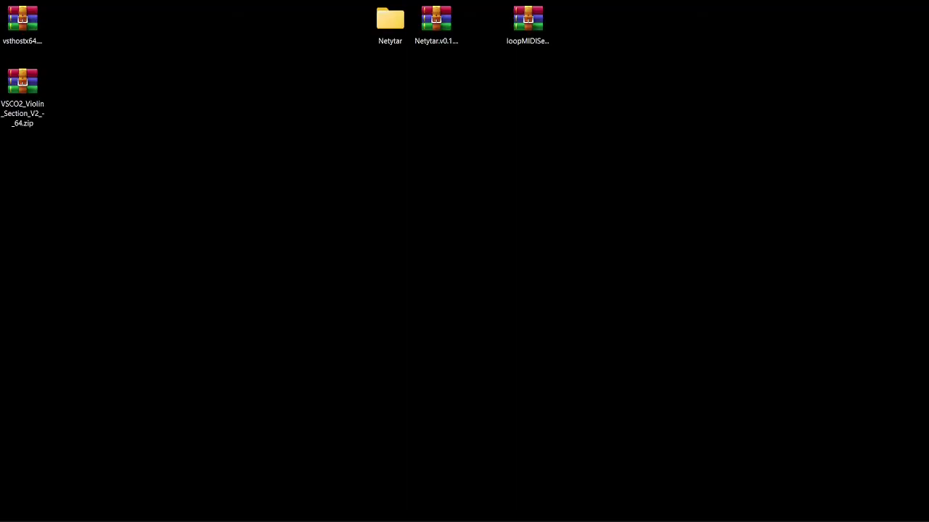
Extract the contents of vsthostx64.zip directly onto the desktop
{"action": "left_click", "coordinate": [21, 22]}
{"action": "right_click", "coordinate": [28, 20]}
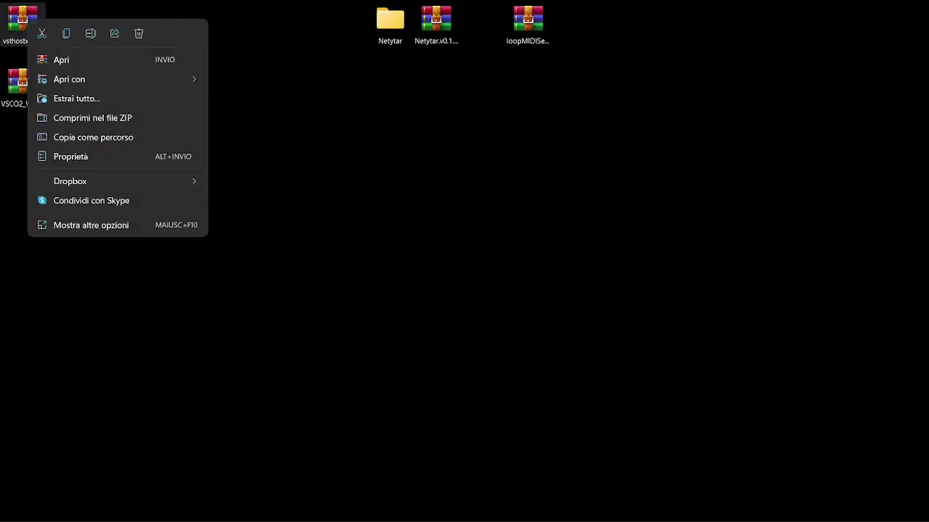
{"action": "left_click", "coordinate": [90, 225]}
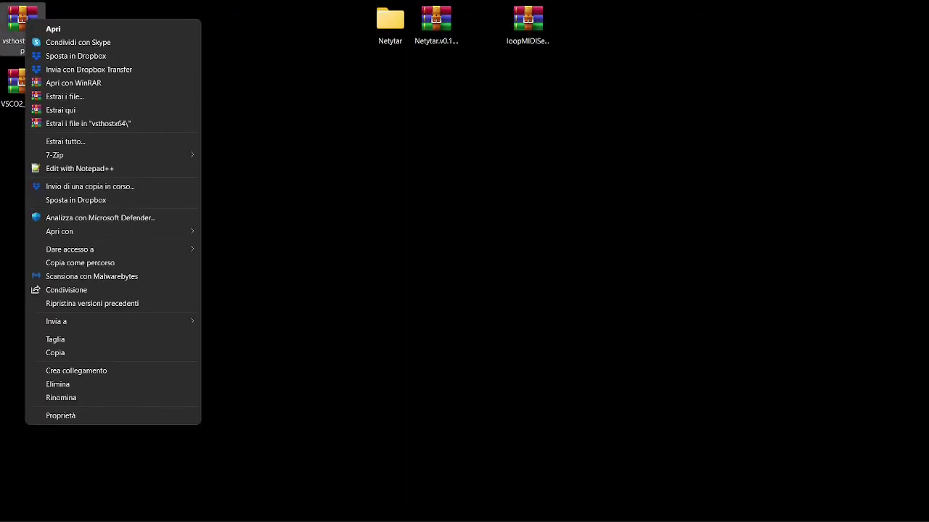
{"action": "left_click", "coordinate": [65, 110]}
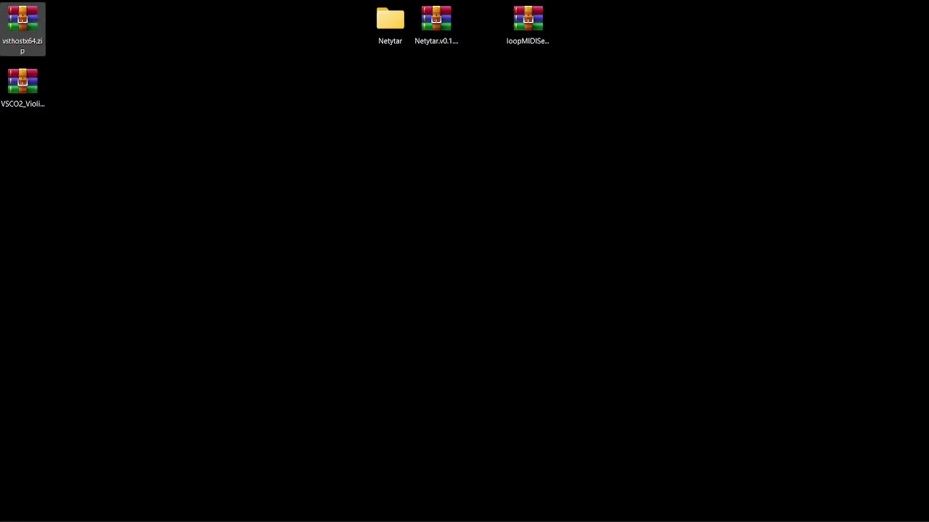
Delete all the loose VSTHost files and the Data folder extracted onto the desktop, keeping the archives
{"action": "left_click_drag", "start_coordinate": [132, 201], "coordinate": [46, 3]}
{"action": "left_click_drag", "start_coordinate": [93, 466], "coordinate": [7, 139]}
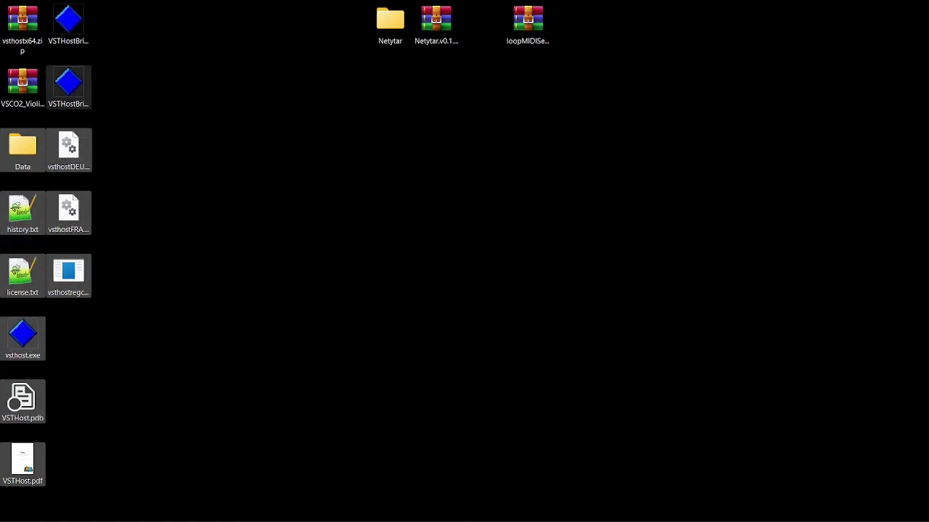
{"action": "left_click", "coordinate": [68, 86], "text": "ctrl"}
{"action": "left_click", "coordinate": [68, 25], "text": "ctrl"}
{"action": "key", "text": "Delete"}
Extract vsthostx64.zip into its own vsthostx64 folder and place that folder between the archives and the Netytar folder
{"action": "left_click", "coordinate": [22, 22]}
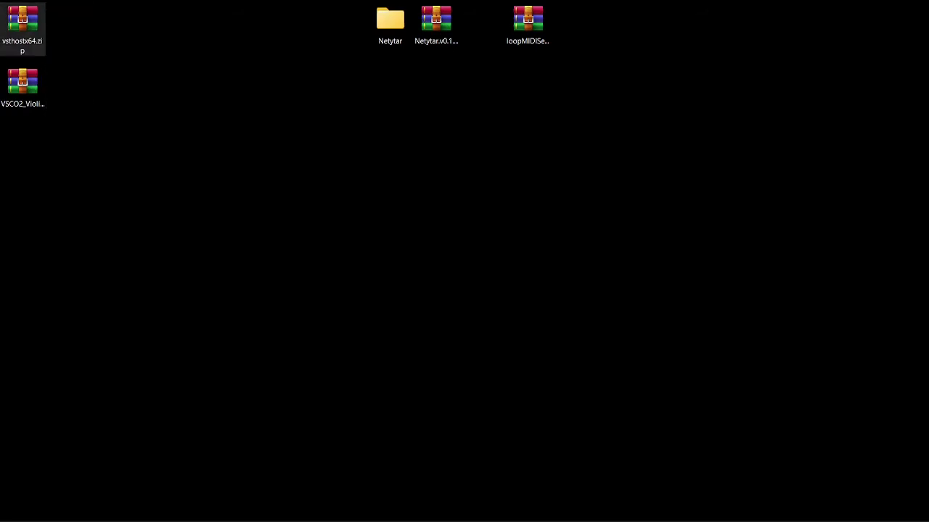
{"action": "right_click", "coordinate": [24, 19]}
{"action": "left_click", "coordinate": [89, 223]}
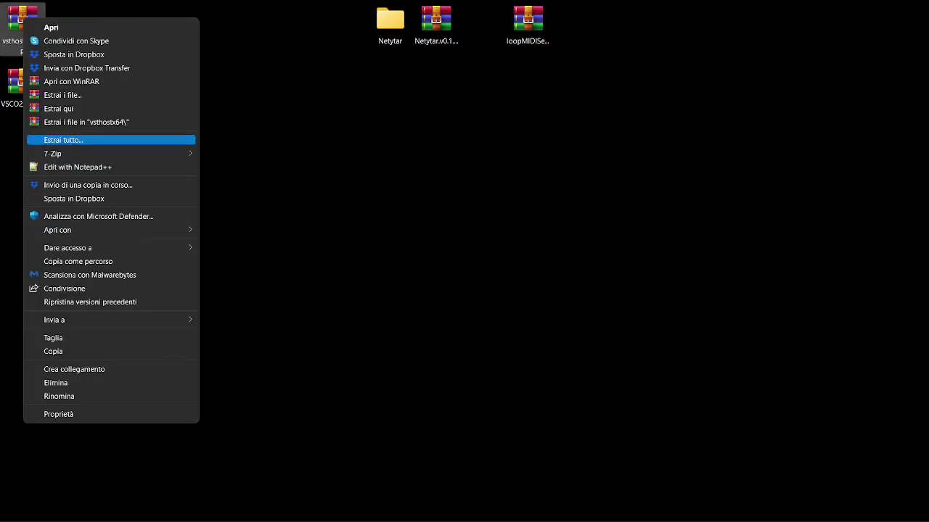
{"action": "left_click", "coordinate": [90, 122]}
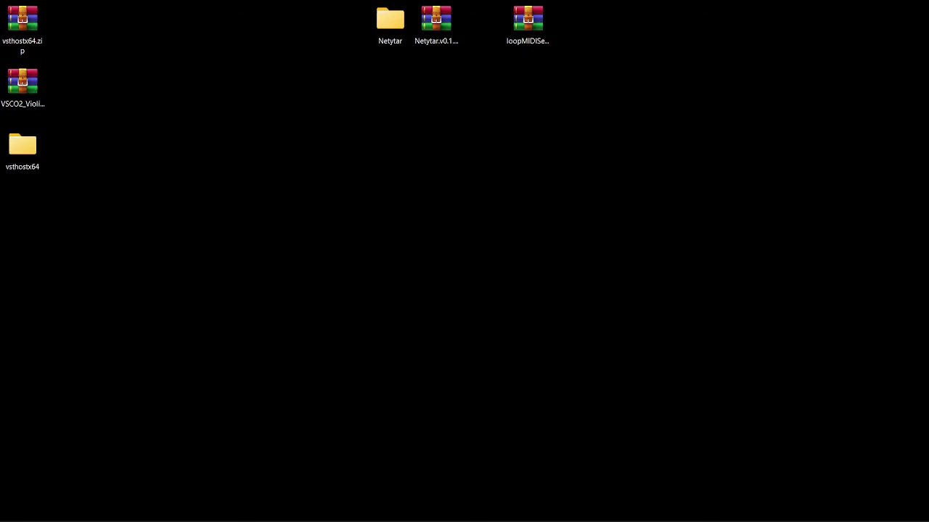
{"action": "left_click_drag", "start_coordinate": [22, 145], "coordinate": [252, 21]}
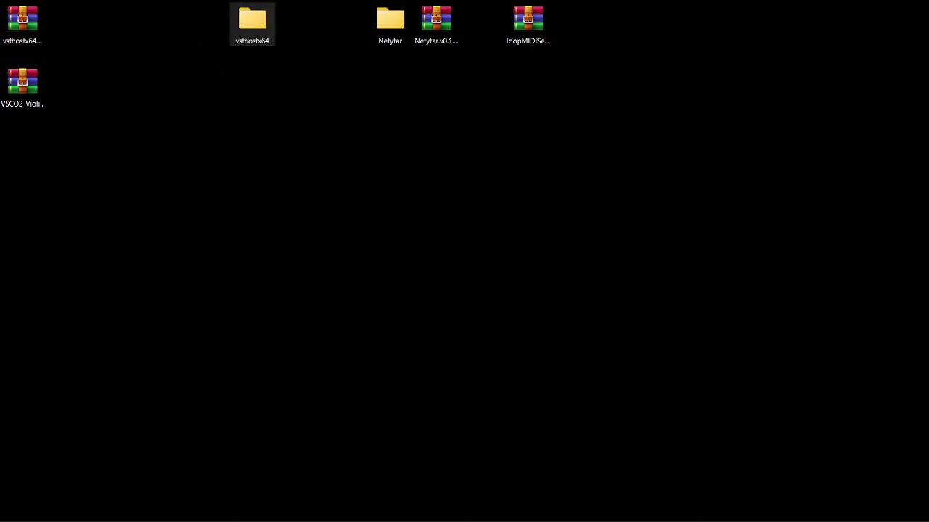
Run vsthost.exe from the vsthostx64 folder, dismiss its contribution notice, and reposition the VSTHost window over the folder
{"action": "double_click", "coordinate": [252, 21]}
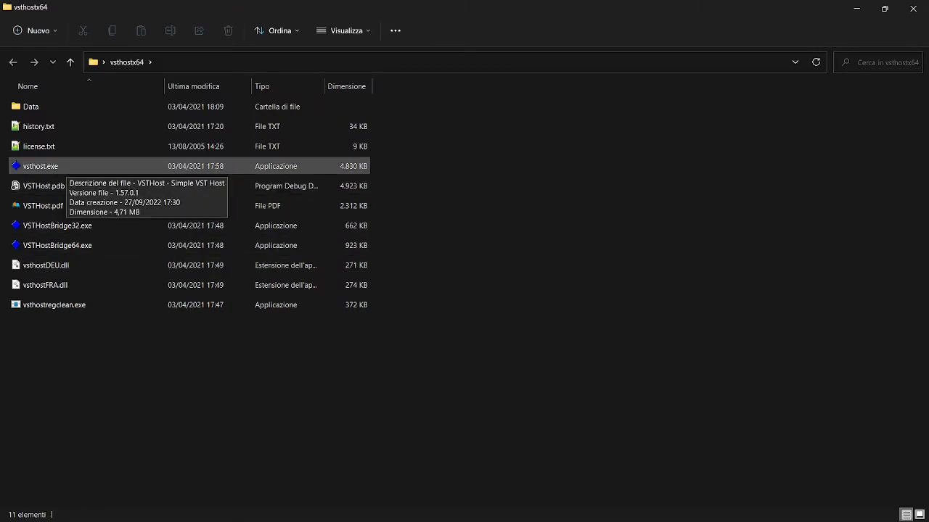
{"action": "double_click", "coordinate": [44, 166]}
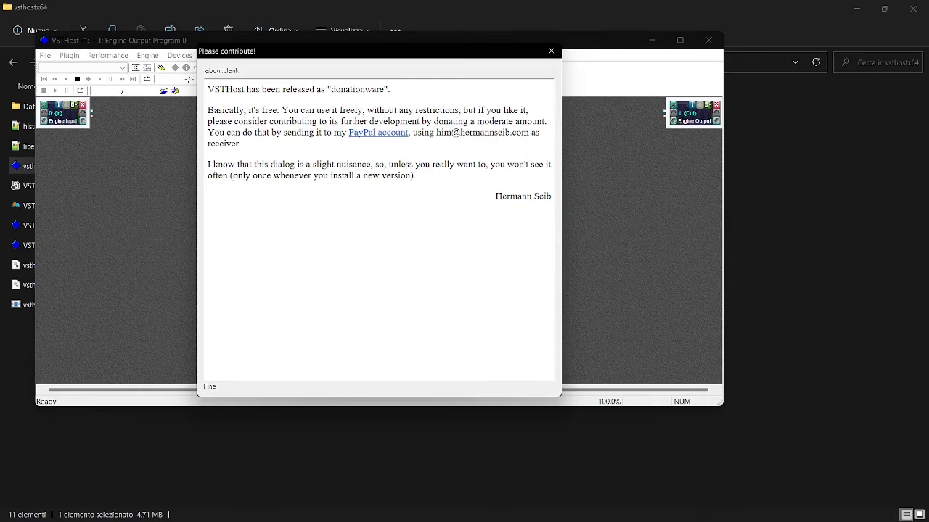
{"action": "left_click", "coordinate": [552, 50]}
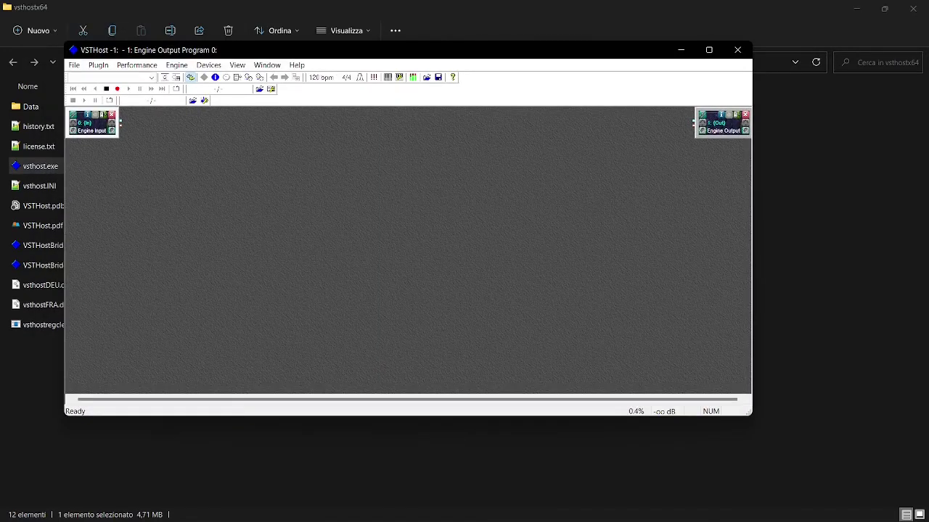
{"action": "left_click_drag", "start_coordinate": [552, 50], "coordinate": [603, 55]}
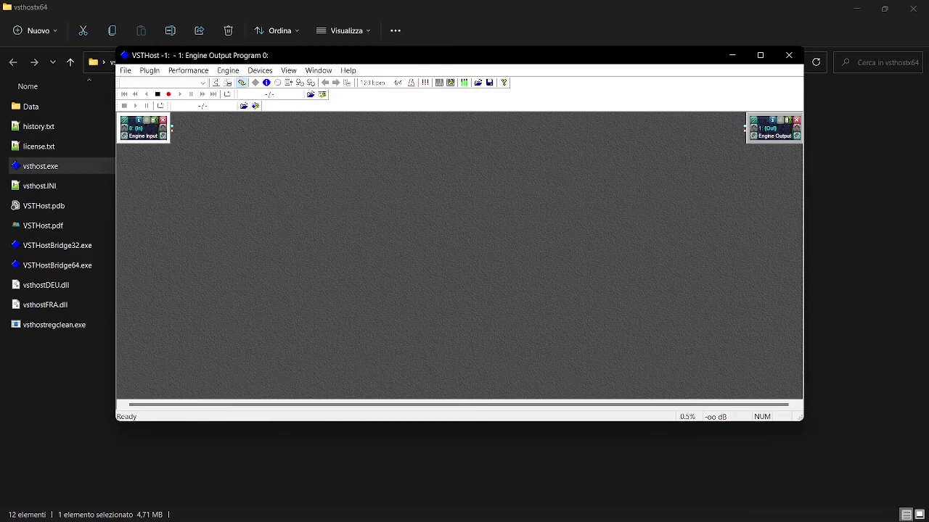
{"action": "left_click_drag", "start_coordinate": [459, 55], "coordinate": [464, 82]}
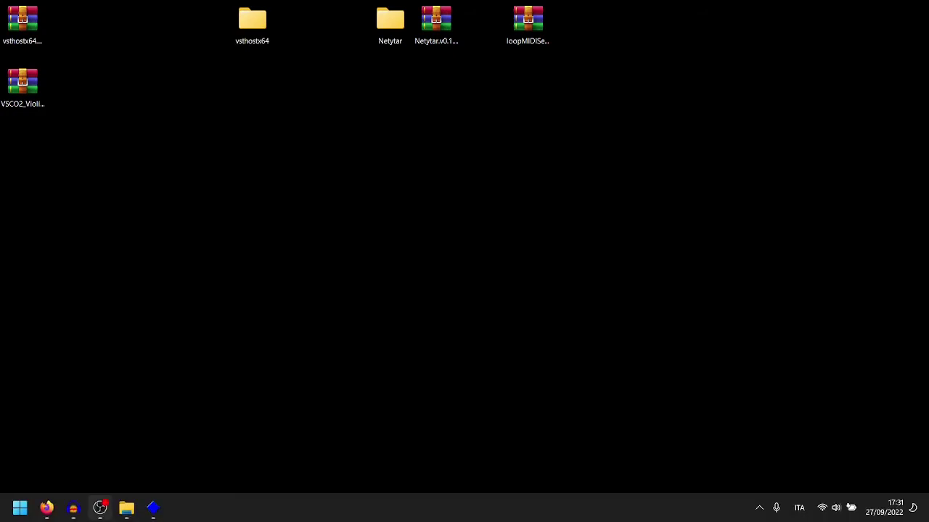
Switch to Firefox and browse the VST instrument categories on the Plugins4Free site
{"action": "mouse_move", "coordinate": [72, 508]}
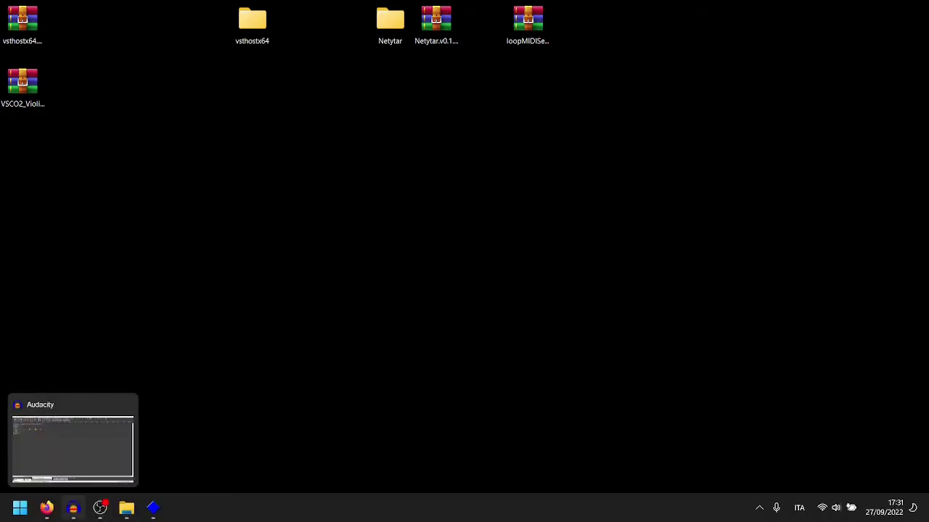
{"action": "left_click", "coordinate": [47, 507]}
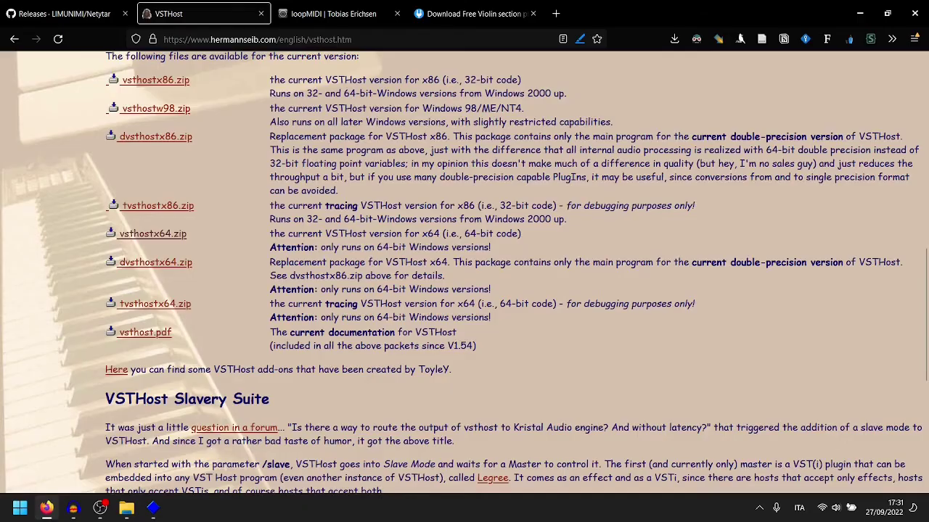
{"action": "left_click", "coordinate": [464, 13]}
{"action": "left_click", "coordinate": [386, 71]}
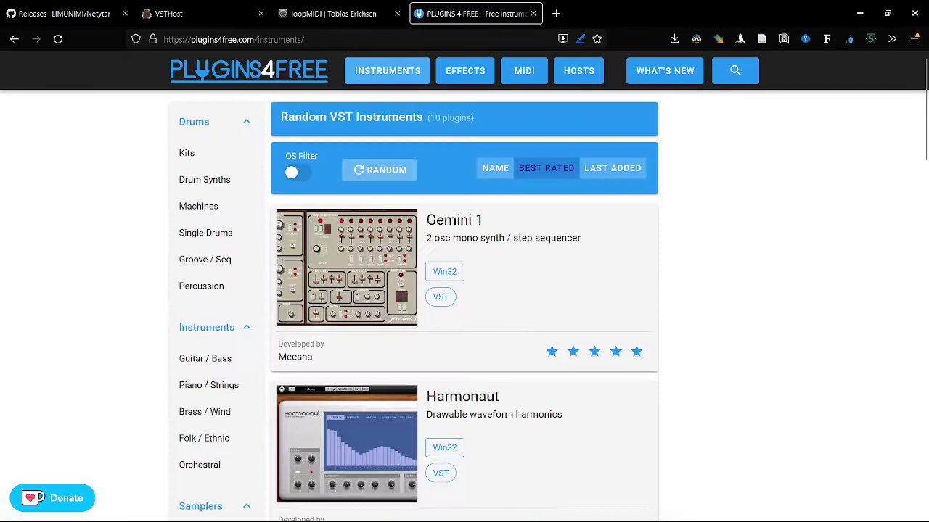
{"action": "scroll", "coordinate": [465, 304], "scroll_direction": "down", "scroll_amount": 1}
{"action": "scroll", "coordinate": [465, 304], "scroll_direction": "up", "scroll_amount": 1}
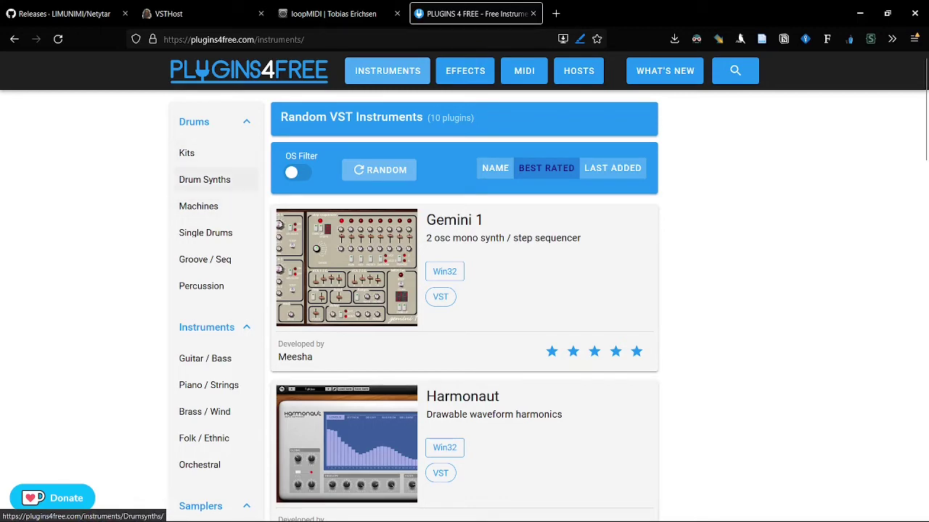
{"action": "scroll", "coordinate": [204, 181], "scroll_direction": "down", "scroll_amount": 2}
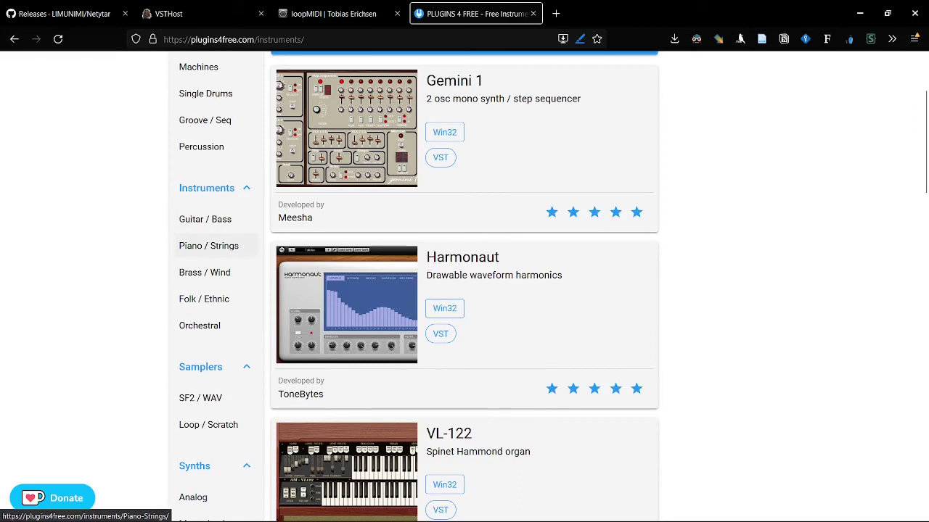
{"action": "scroll", "coordinate": [209, 246], "scroll_direction": "up", "scroll_amount": 2}
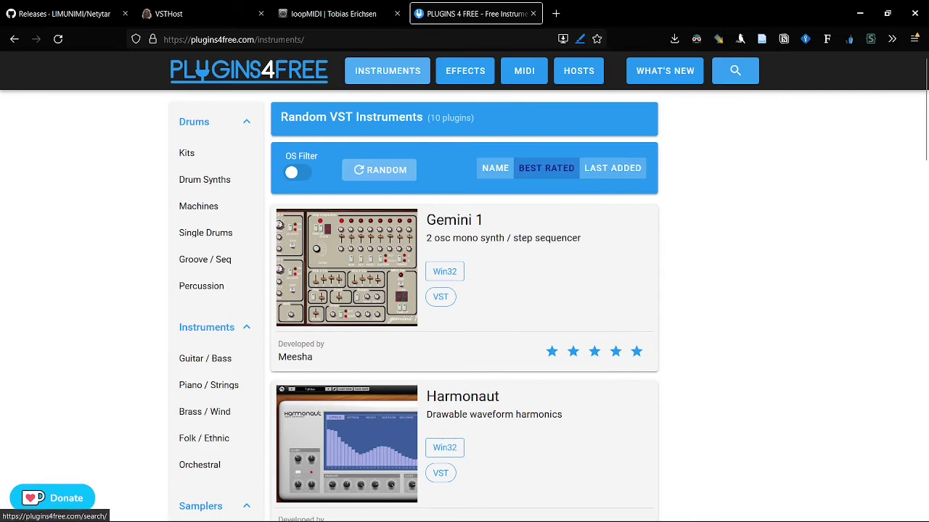
Search Plugins4Free for "vsco2 violin" and open the VSCO2 Violin Section page to review its downloads
{"action": "left_click", "coordinate": [735, 72]}
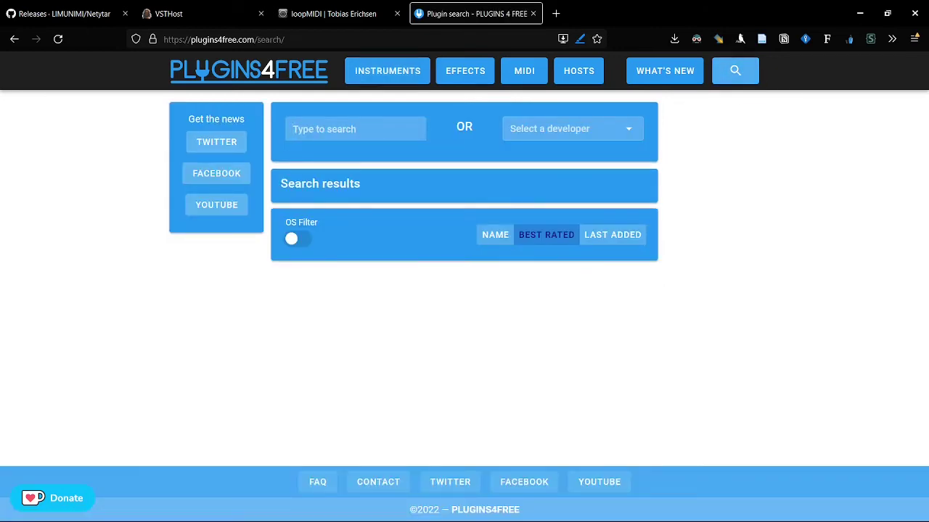
{"action": "type", "text": "vsco2"}
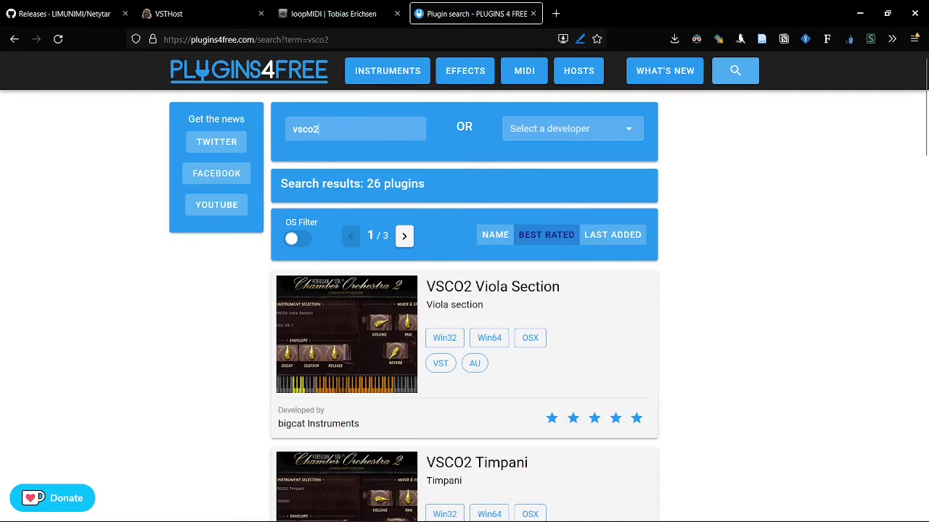
{"action": "type", "text": " viol"}
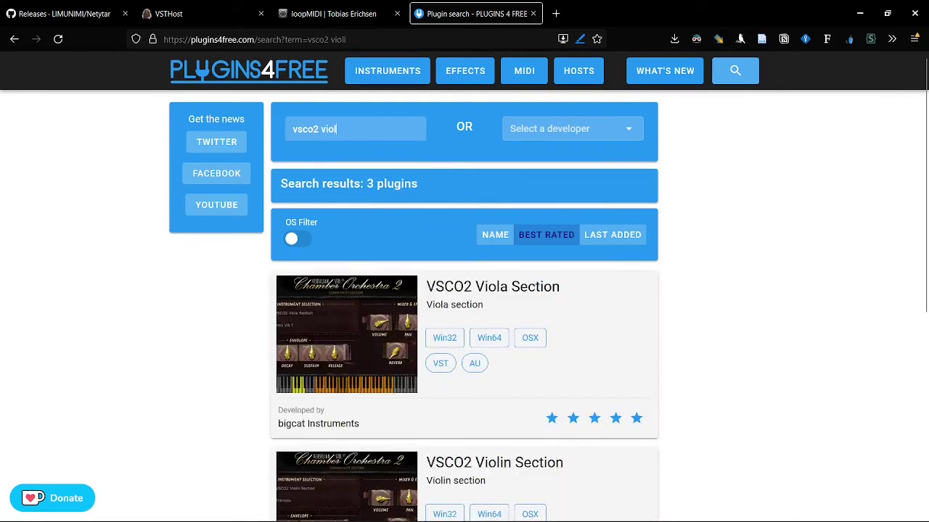
{"action": "type", "text": "in"}
{"action": "scroll", "coordinate": [464, 291], "scroll_direction": "down", "scroll_amount": 2}
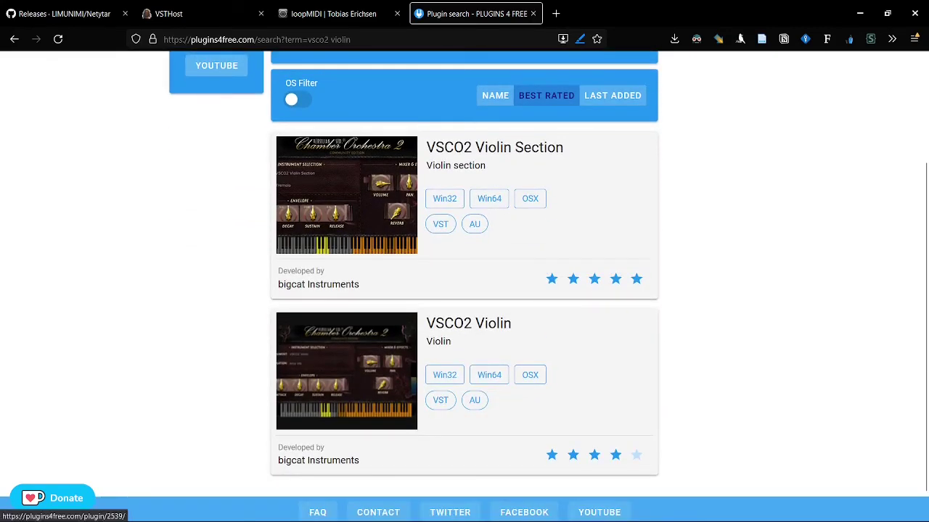
{"action": "scroll", "coordinate": [464, 290], "scroll_direction": "up", "scroll_amount": 2}
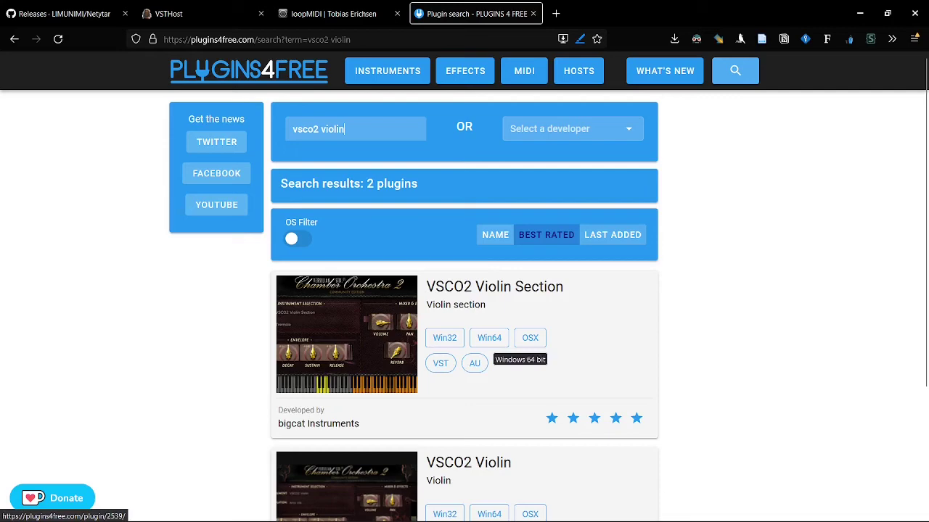
{"action": "left_click", "coordinate": [489, 338]}
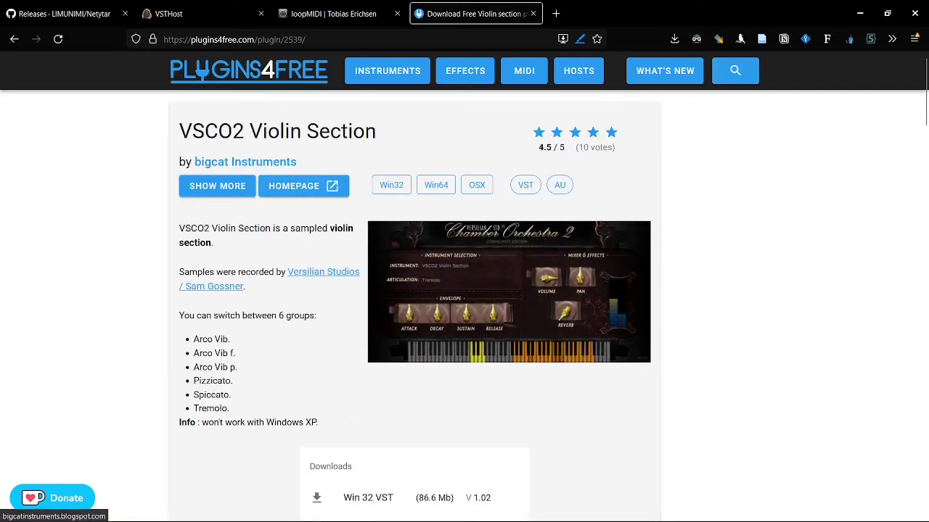
{"action": "scroll", "coordinate": [414, 323], "scroll_direction": "down", "scroll_amount": 3}
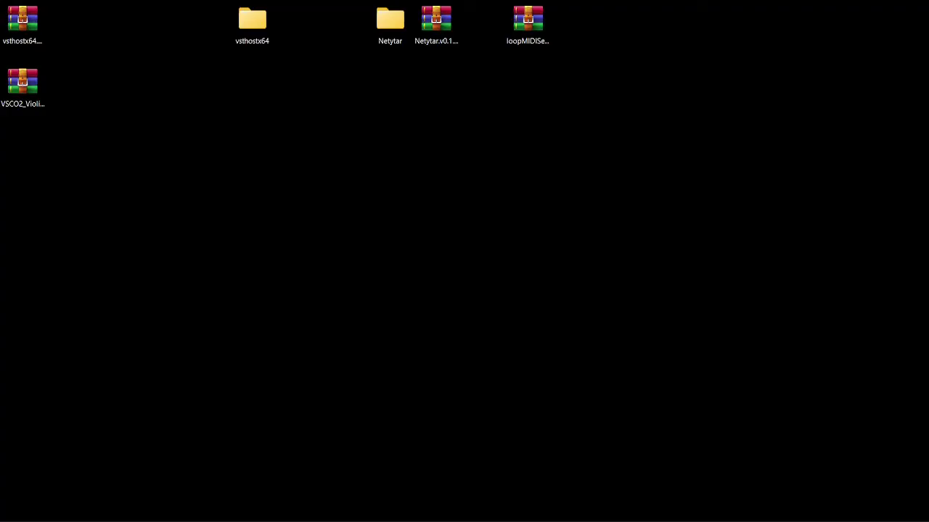
Extract VSCO2_Violin_Section_V2_-_64.zip into its own folder and place that folder across the desktop from the archive
{"action": "left_click_drag", "start_coordinate": [20, 78], "coordinate": [114, 144]}
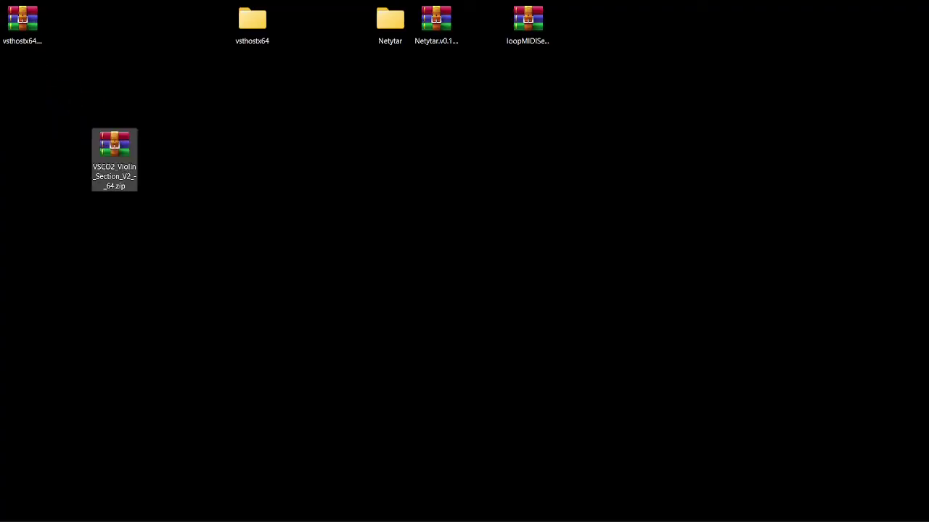
{"action": "right_click", "coordinate": [117, 145]}
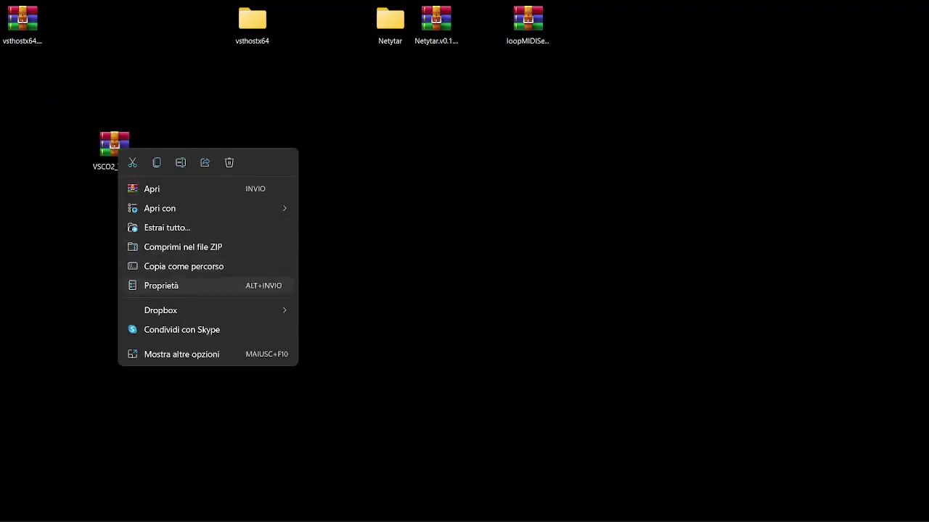
{"action": "left_click", "coordinate": [181, 352]}
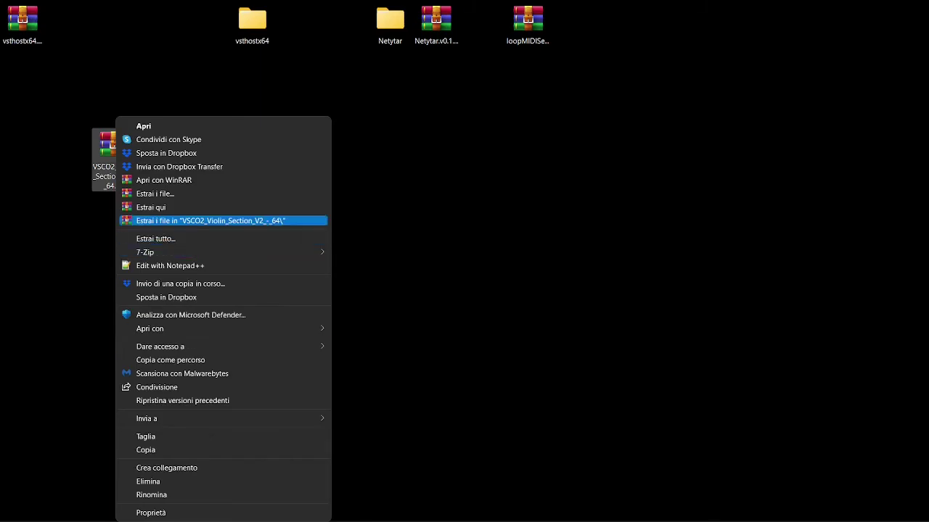
{"action": "left_click", "coordinate": [210, 220]}
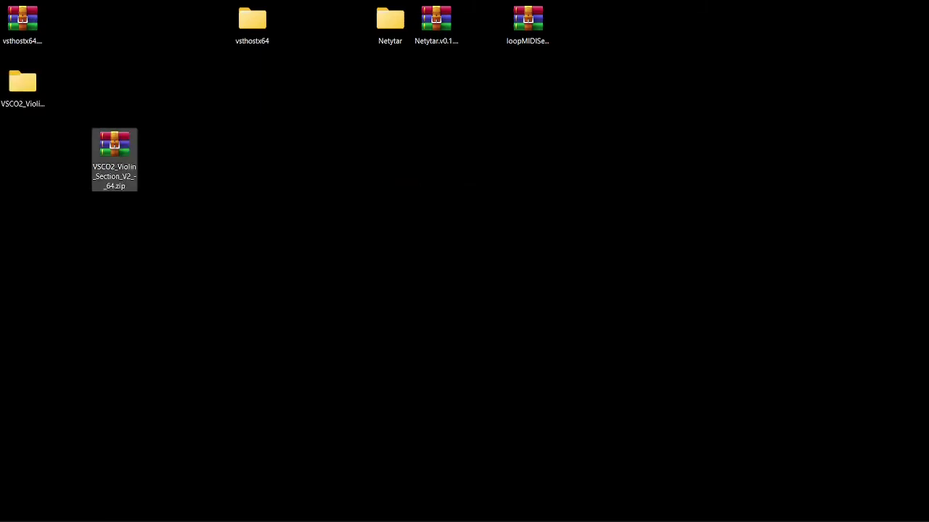
{"action": "left_click_drag", "start_coordinate": [22, 84], "coordinate": [345, 144]}
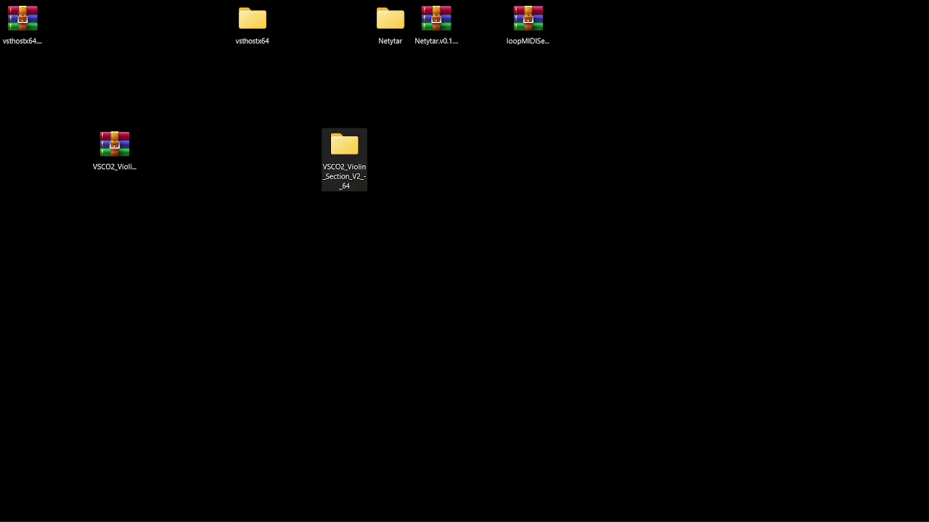
Open the extracted VSCO2_Violin_Section_V2_-_64 folder and arrange it side by side with the VSTHost window
{"action": "double_click", "coordinate": [344, 143]}
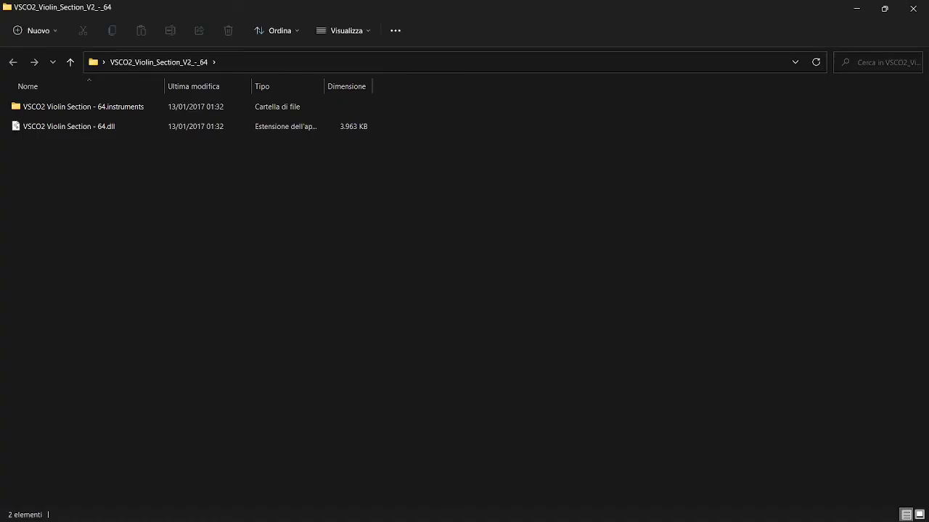
{"action": "left_click", "coordinate": [69, 127]}
{"action": "mouse_move", "coordinate": [884, 8]}
{"action": "left_click", "coordinate": [805, 43]}
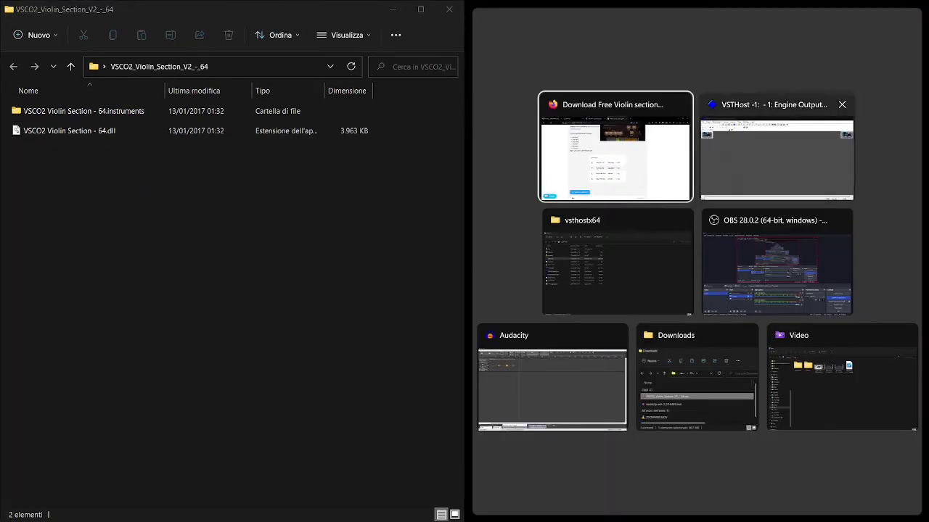
{"action": "left_click", "coordinate": [776, 141]}
Load VSCO2 Violin Section - 64.dll from the folder into the VSTHost workspace
{"action": "left_click", "coordinate": [69, 131]}
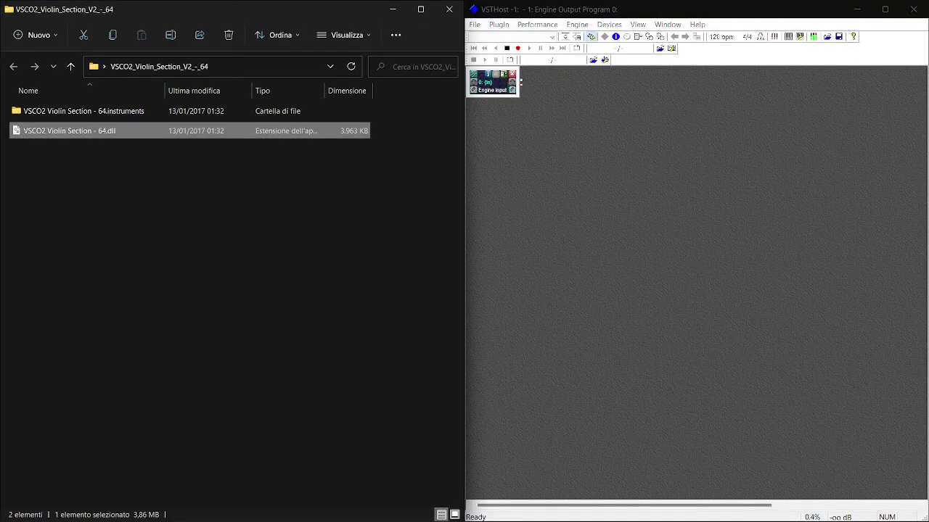
{"action": "left_click", "coordinate": [69, 166]}
{"action": "left_click", "coordinate": [232, 131]}
{"action": "left_click", "coordinate": [232, 131]}
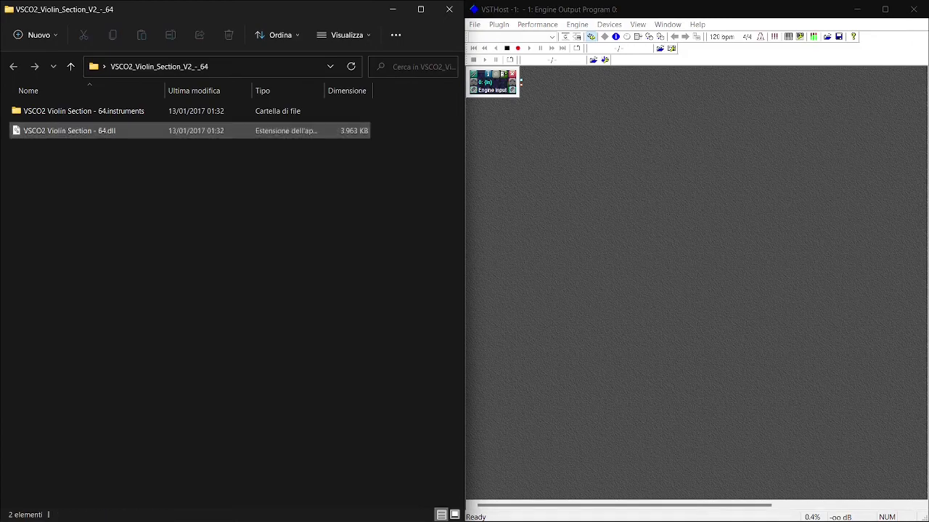
{"action": "left_click", "coordinate": [232, 131]}
{"action": "left_click_drag", "start_coordinate": [232, 130], "coordinate": [709, 259]}
Maximize the VSTHost window and select loopMIDI Port as a MIDI input device in the MIDI settings
{"action": "left_click_drag", "start_coordinate": [653, 8], "coordinate": [406, 39]}
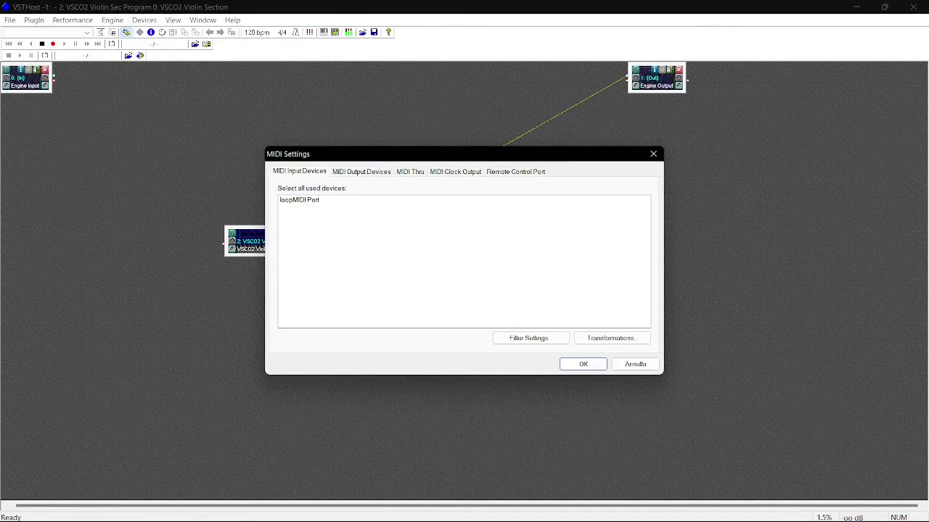
{"action": "left_click", "coordinate": [299, 200]}
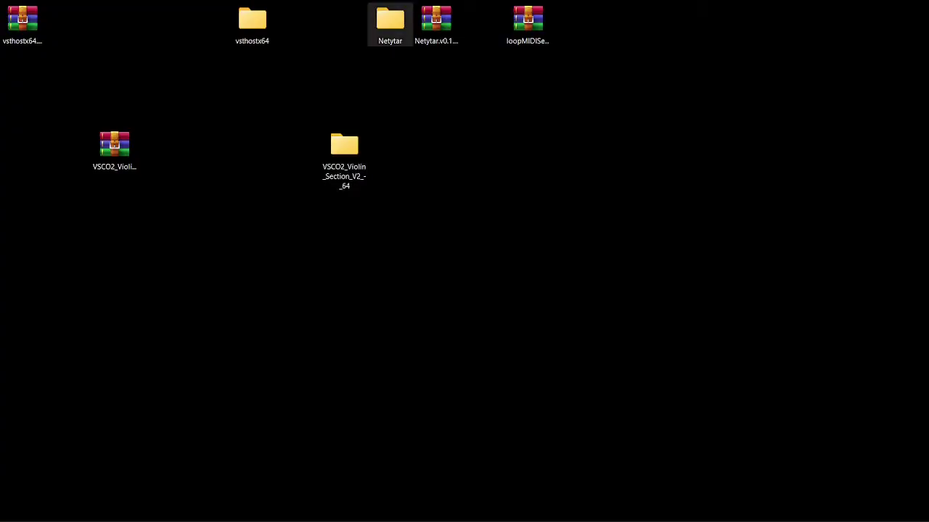
Open the Netytar folder on the desktop and run Netytar.exe
{"action": "double_click", "coordinate": [389, 22]}
{"action": "scroll", "coordinate": [189, 312], "scroll_direction": "down", "scroll_amount": 3}
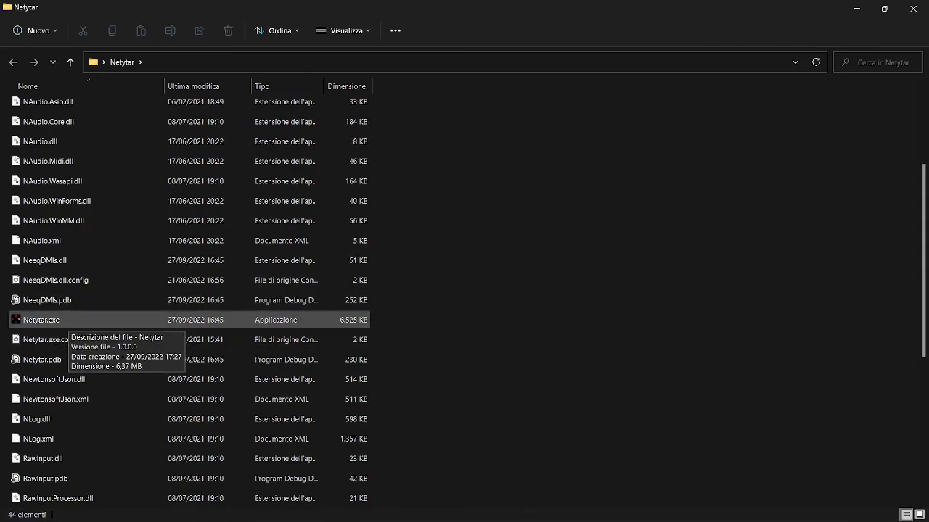
{"action": "double_click", "coordinate": [43, 320]}
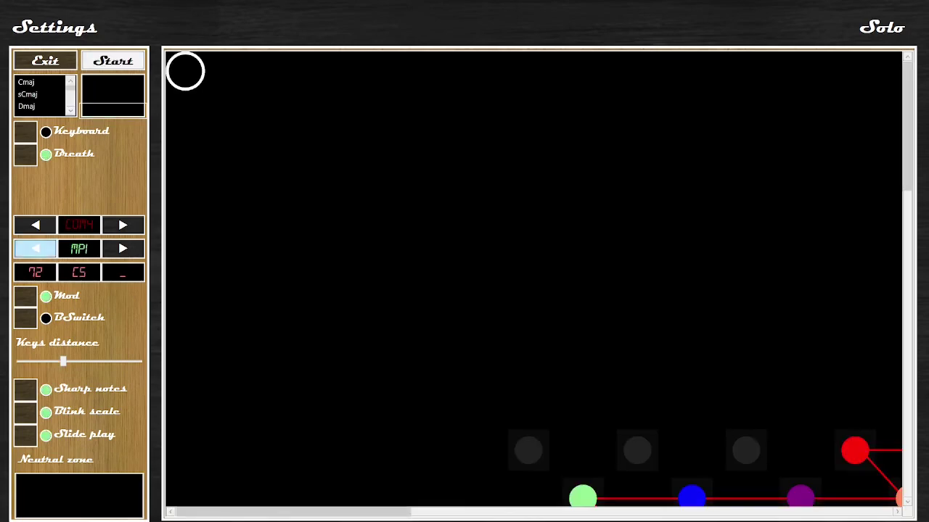
Switch Netytar's MIDI port to MP0 and back to MP1
{"action": "left_click", "coordinate": [35, 249]}
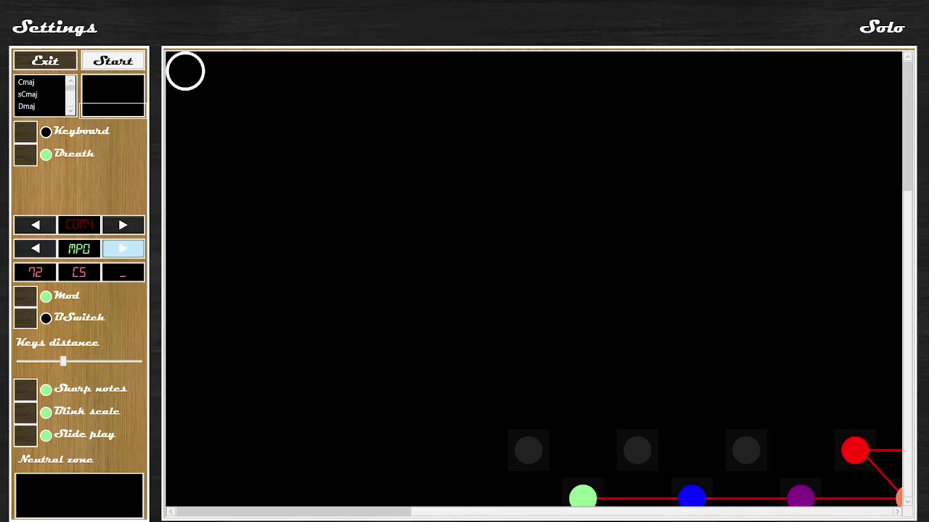
{"action": "left_click", "coordinate": [123, 249]}
Switch Netytar's control mode to Keyboard and play the blue G4 note on the note grid twice
{"action": "scroll", "coordinate": [533, 279], "scroll_direction": "down", "scroll_amount": 3}
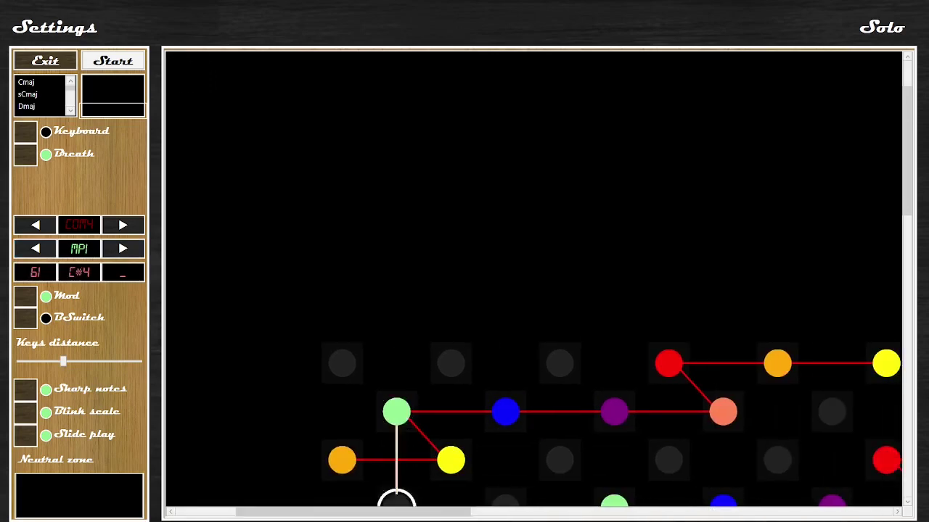
{"action": "left_click", "coordinate": [26, 132]}
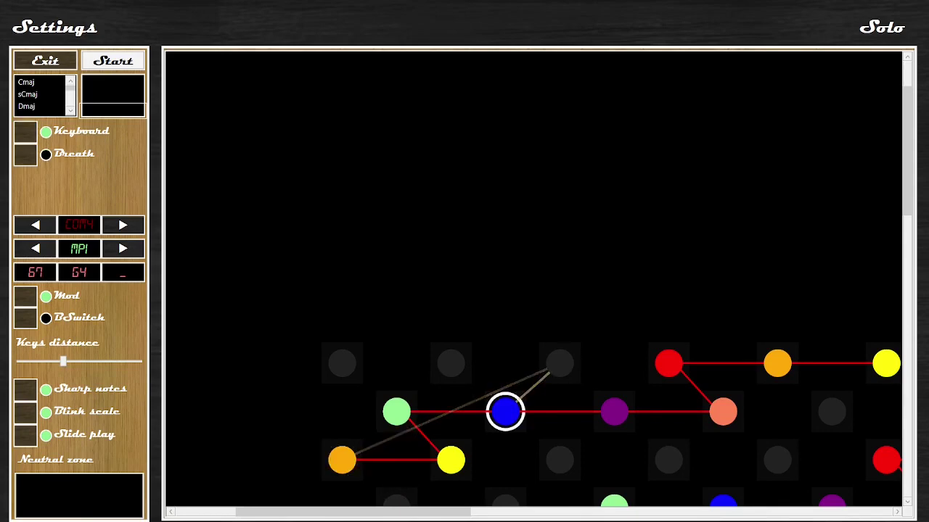
{"action": "key", "text": "space"}
{"action": "key", "text": "space"}
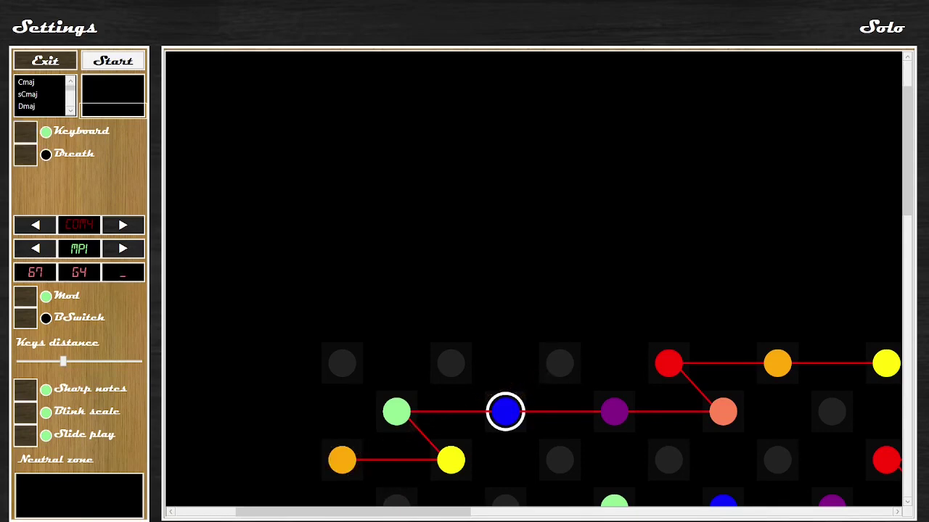